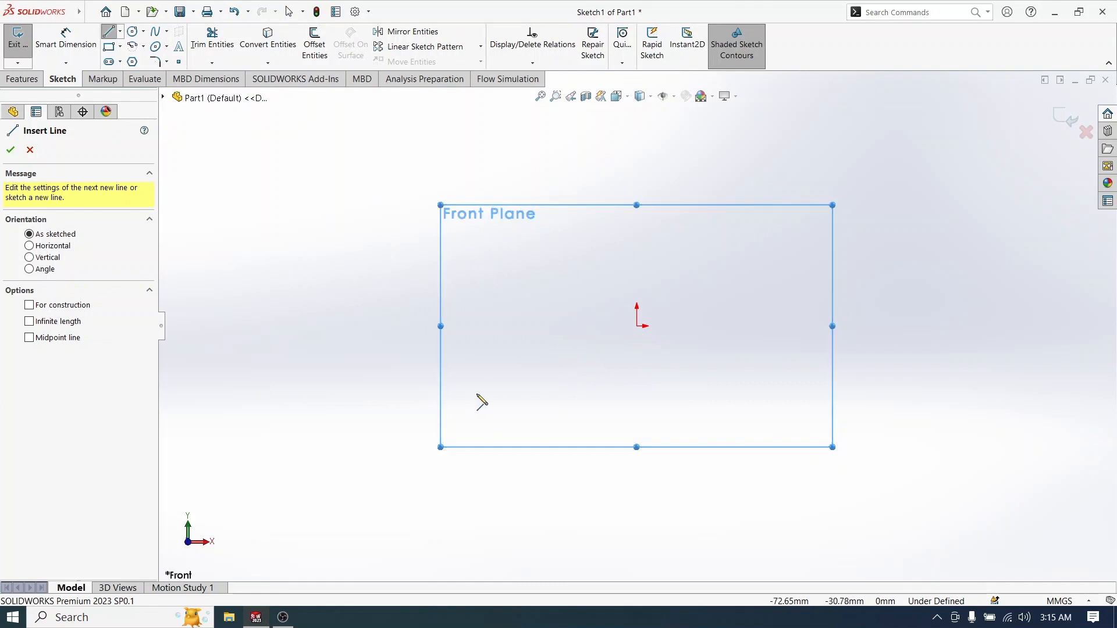
# Step: Sketch an open L on the Front Plane: a horizontal line below the origin and a vertical line about 77 mm up from its right end
pyautogui.click(513, 392)
pyautogui.click(740, 393)
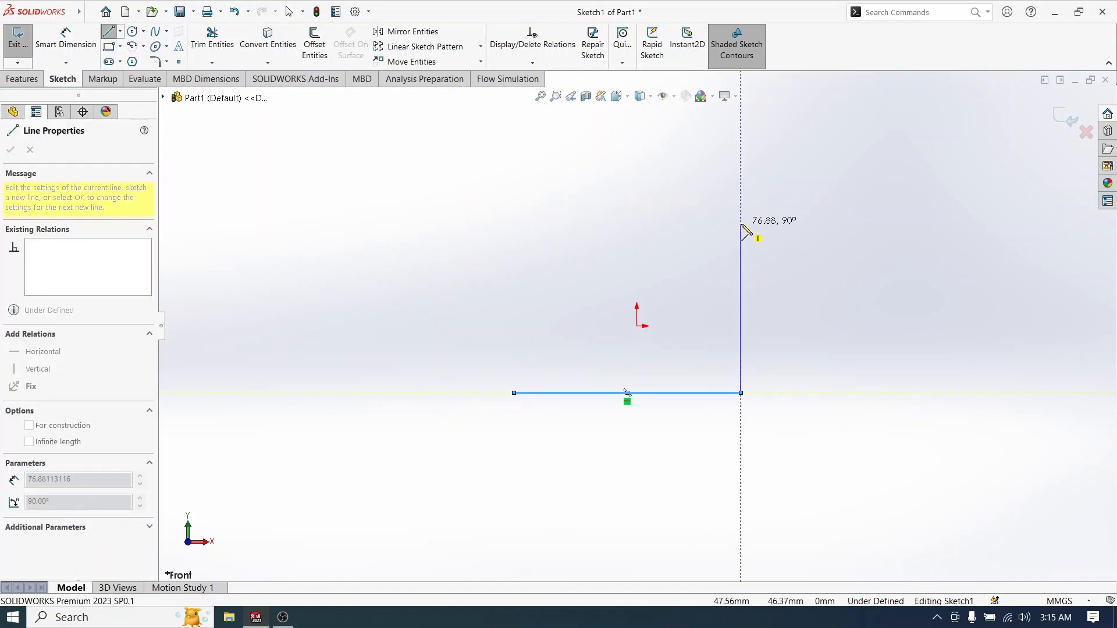
pyautogui.click(741, 224)
pyautogui.press('Escape')
pyautogui.press('Escape')
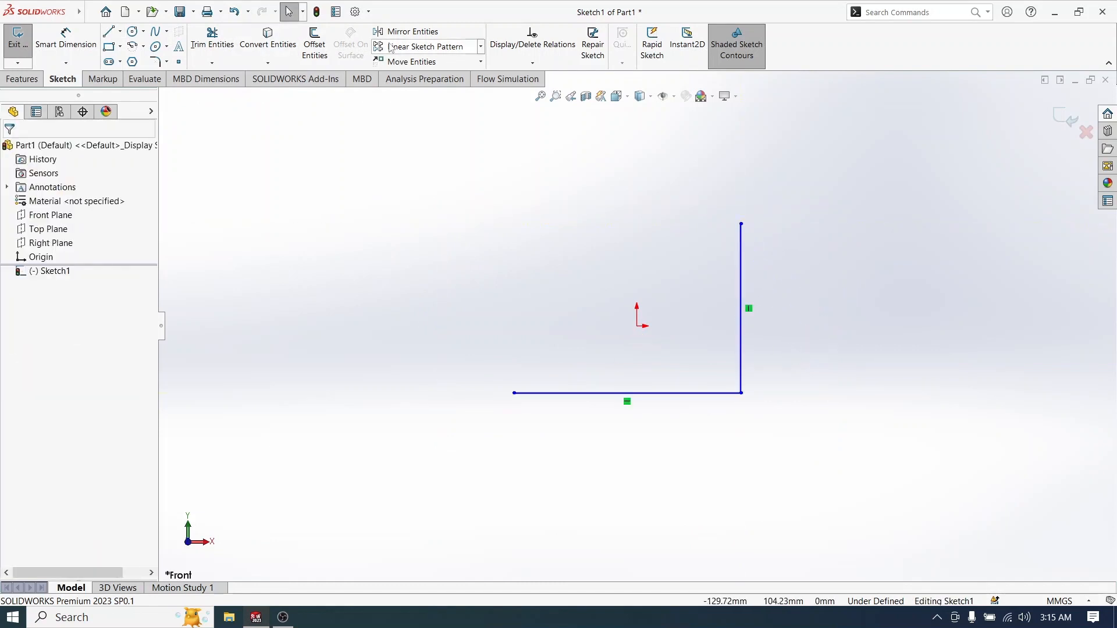
# Step: Round the corner between the two lines with a 30 mm sketch fillet and close the sketch
pyautogui.click(155, 62)
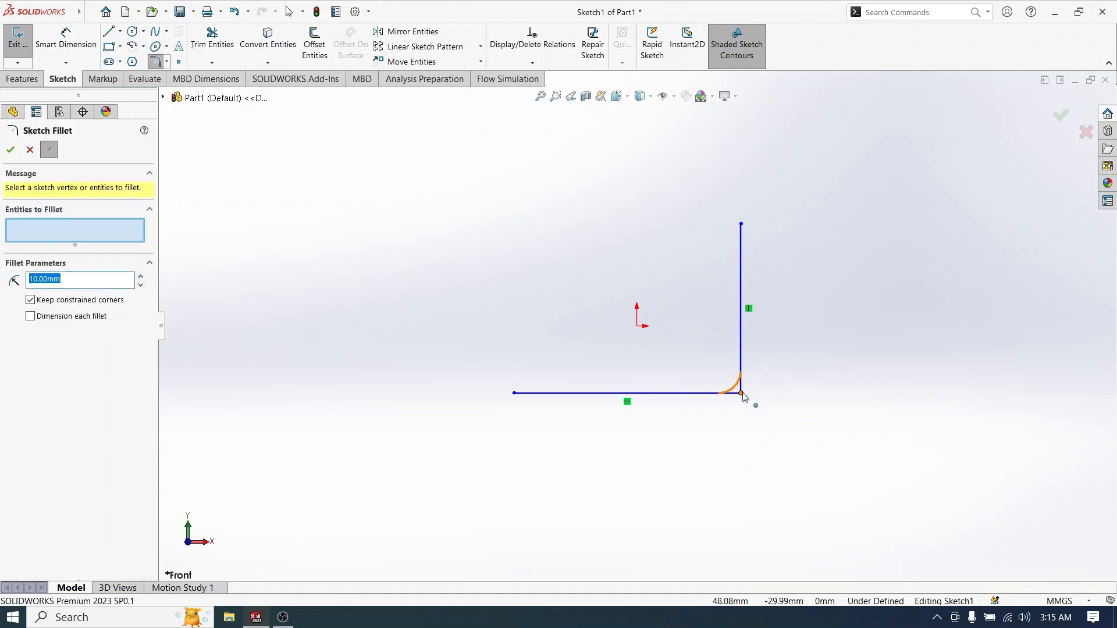
pyautogui.click(740, 392)
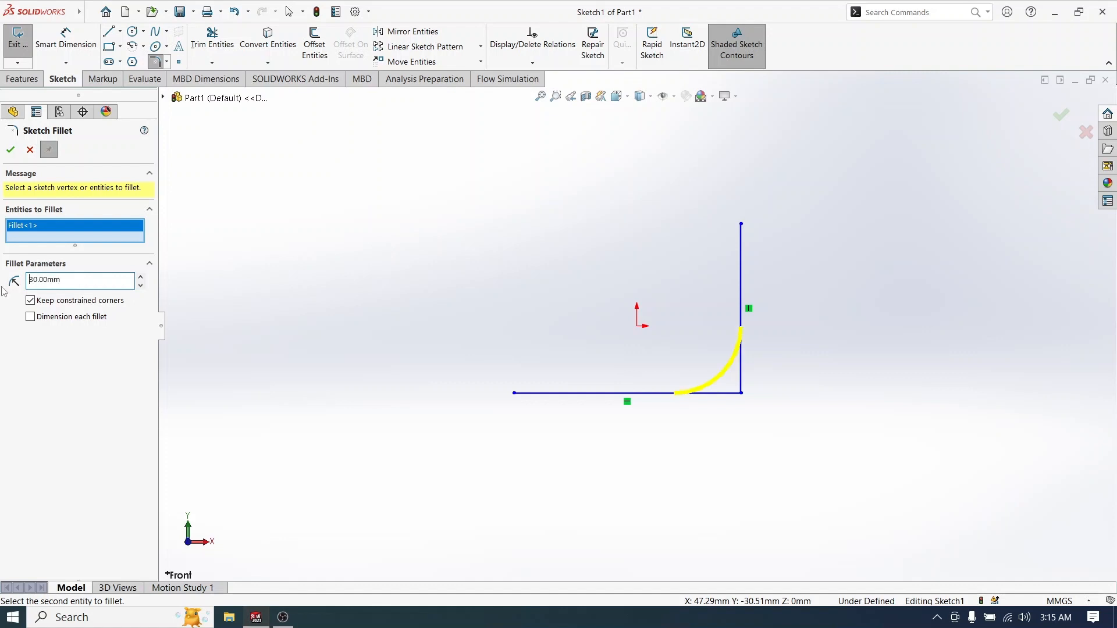
pyautogui.click(10, 149)
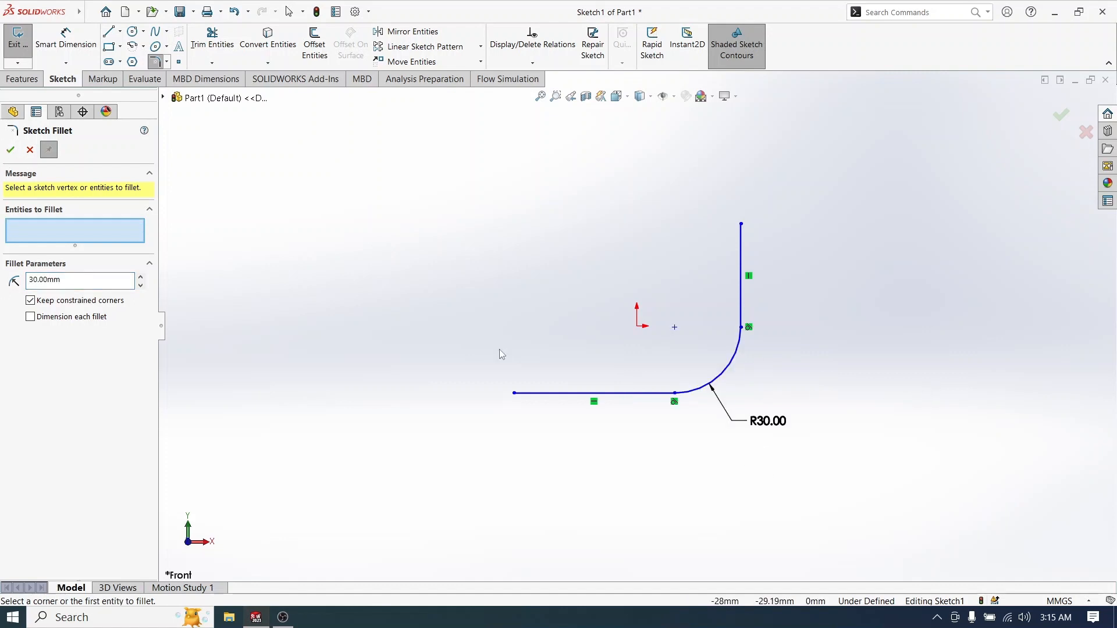
pyautogui.click(26, 79)
pyautogui.click(560, 394)
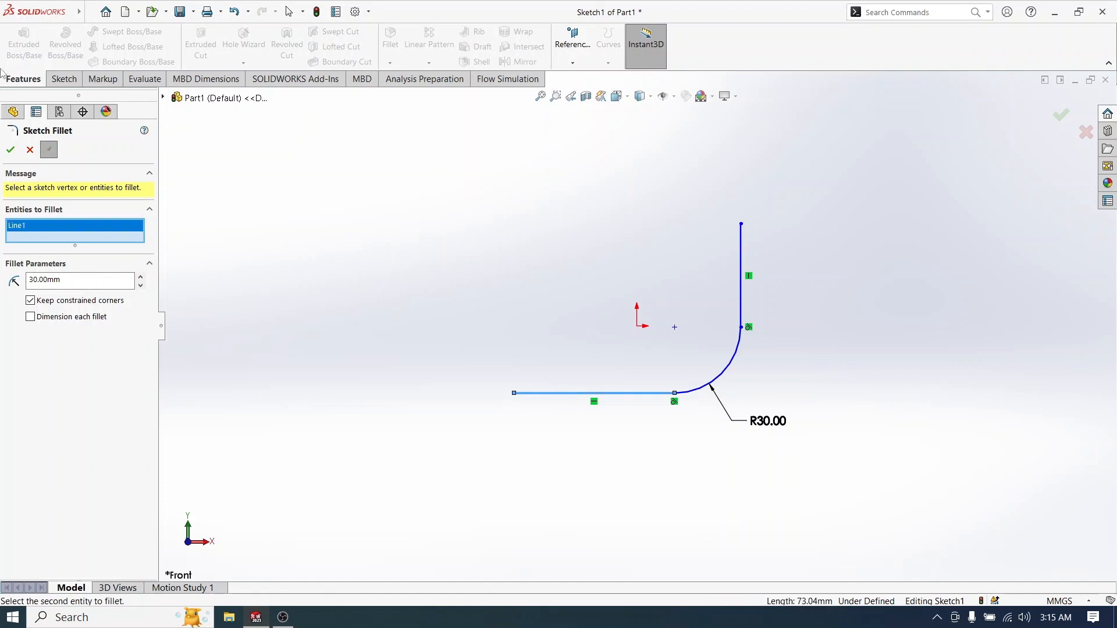
pyautogui.press('Escape')
pyautogui.press('Escape')
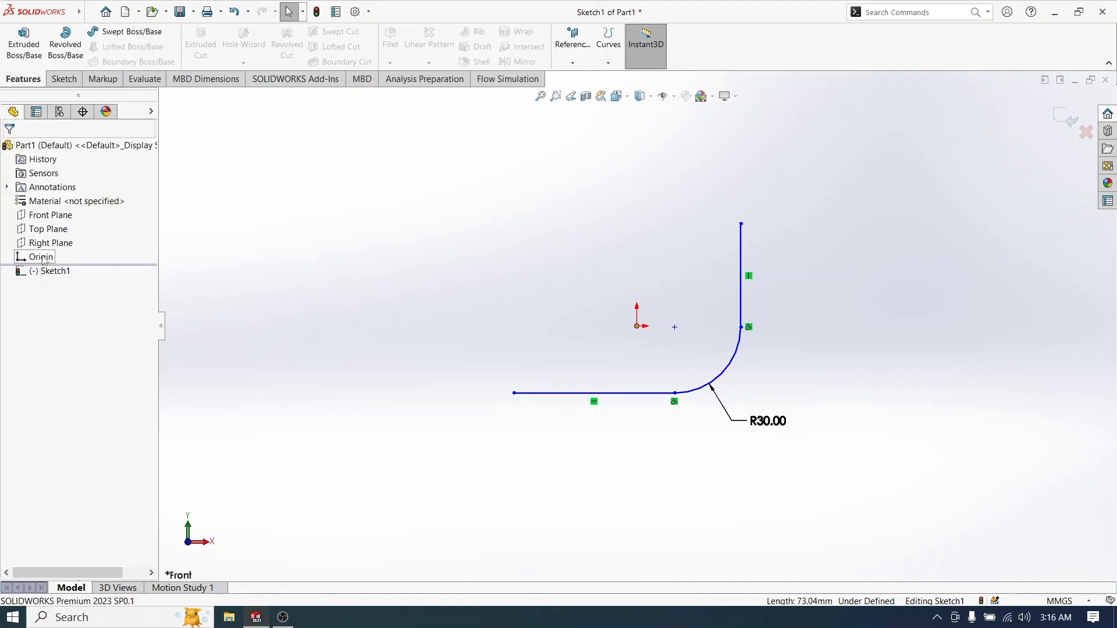
pyautogui.hotkey('ctrl', 'b')
pyautogui.press('Escape')
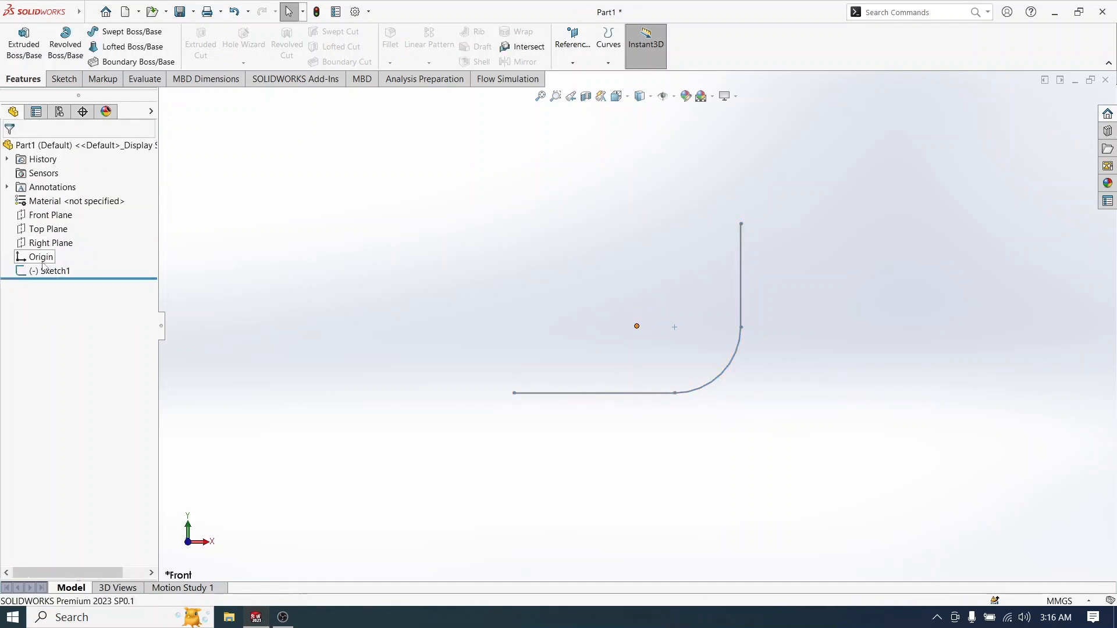
# Step: Set up a swept boss along the L-shaped sketch with a circular profile and a one-direction thin feature
pyautogui.click(47, 271)
pyautogui.click(131, 31)
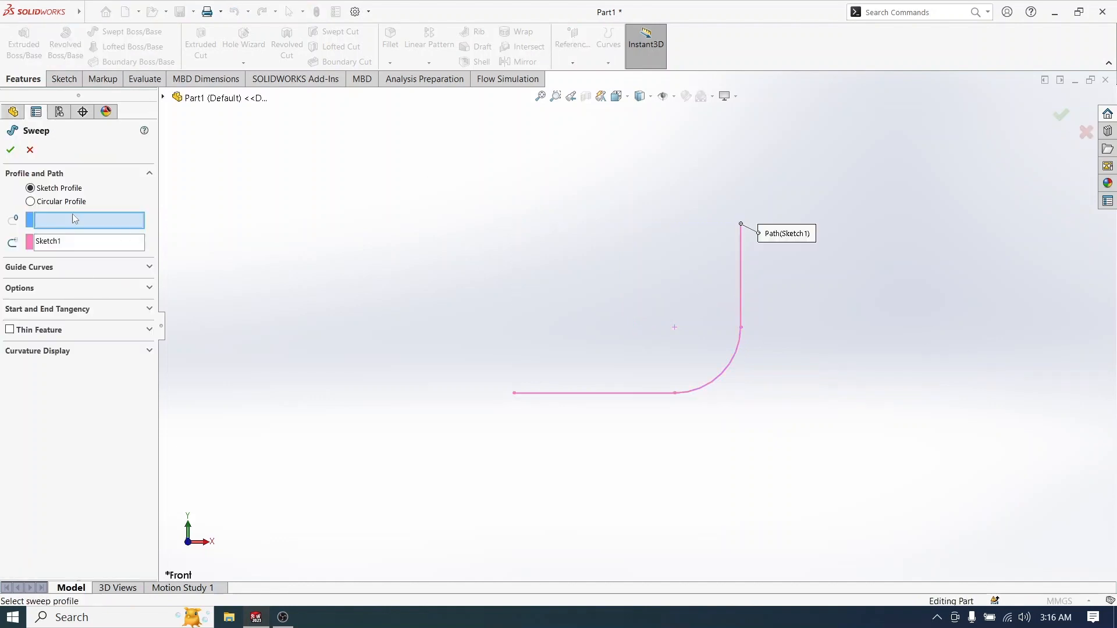
pyautogui.click(30, 201)
pyautogui.moveTo(324, 274); pyautogui.dragTo(522, 464, button='middle')
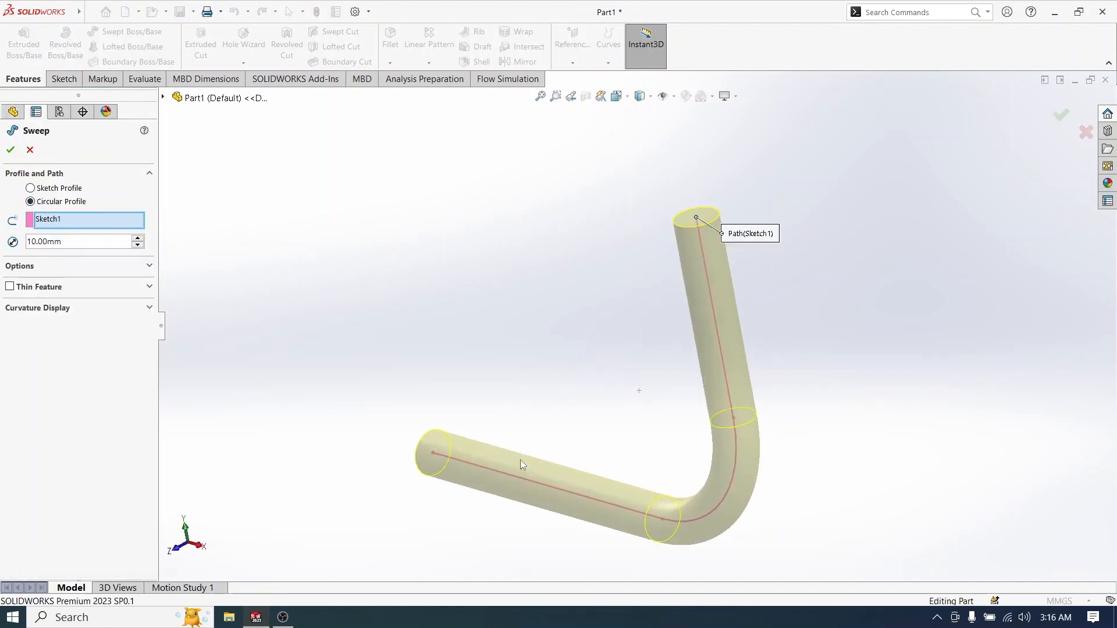
pyautogui.click(10, 286)
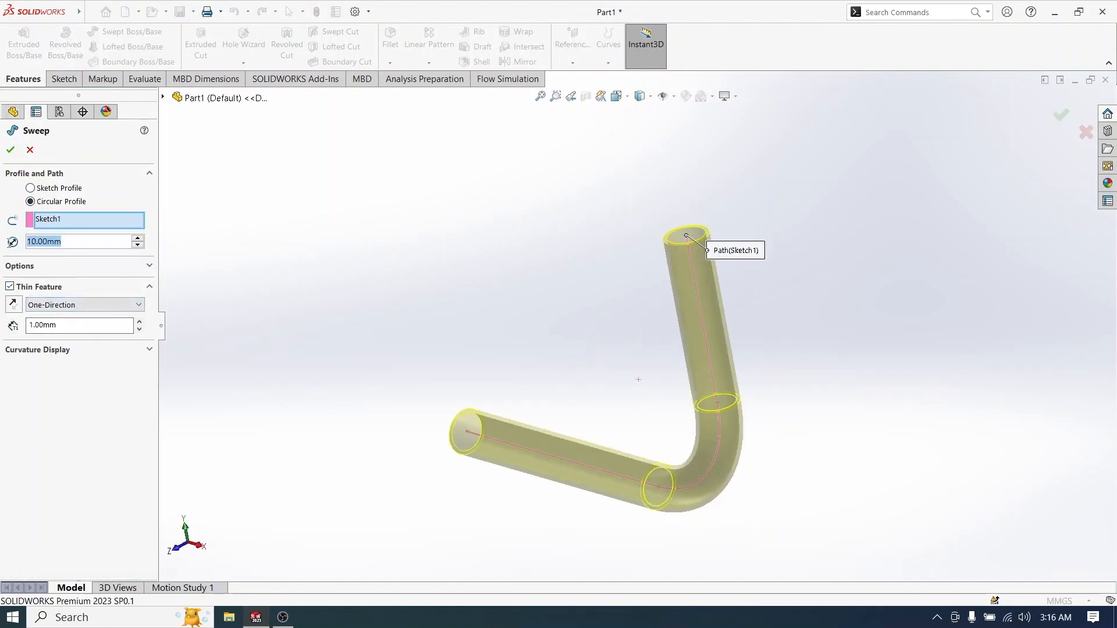
# Step: Try a 30 mm diameter for the sweep's circular profile
pyautogui.write('30')
pyautogui.press('Return')
pyautogui.moveTo(581, 262); pyautogui.dragTo(645, 262, button='middle')
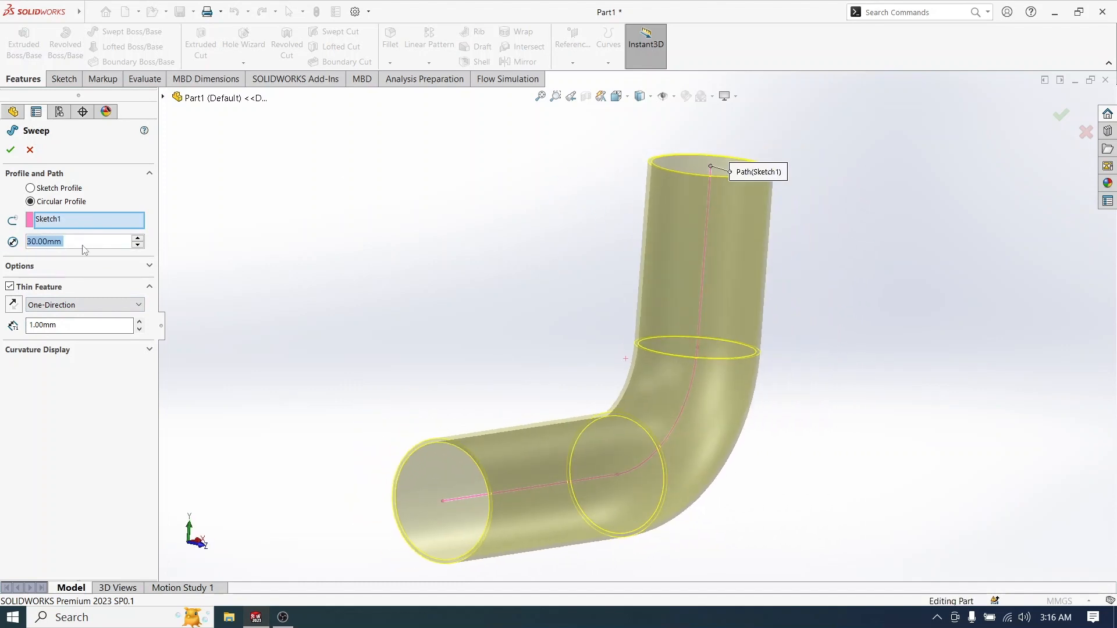
# Step: Set the sweep's circular profile diameter to 20 mm and create the hollow bent pipe
pyautogui.write('20')
pyautogui.press('Return')
pyautogui.moveTo(878, 267); pyautogui.dragTo(756, 217, button='middle')
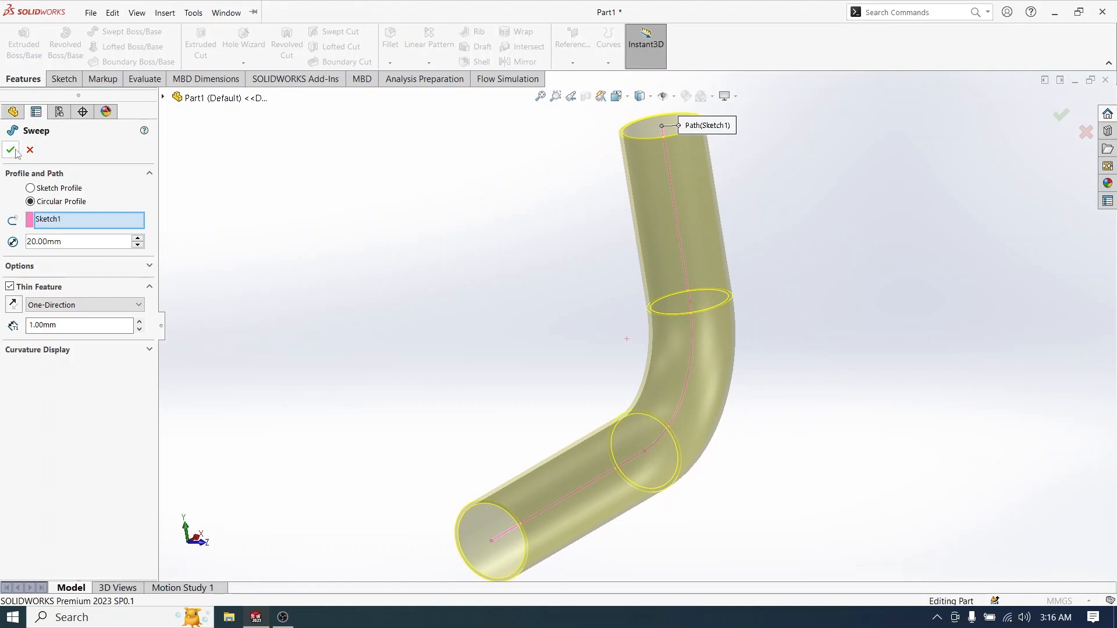
pyautogui.click(11, 150)
# Step: Create a reference plane offset 60 mm below the Top Plane, with the offset direction flipped
pyautogui.moveTo(736, 354)
pyautogui.mouseDown(button='middle')
pyautogui.moveTo(611, 341)
pyautogui.moveTo(655, 371)
pyautogui.moveTo(651, 391)
pyautogui.moveTo(645, 381)
pyautogui.mouseUp(button='middle')
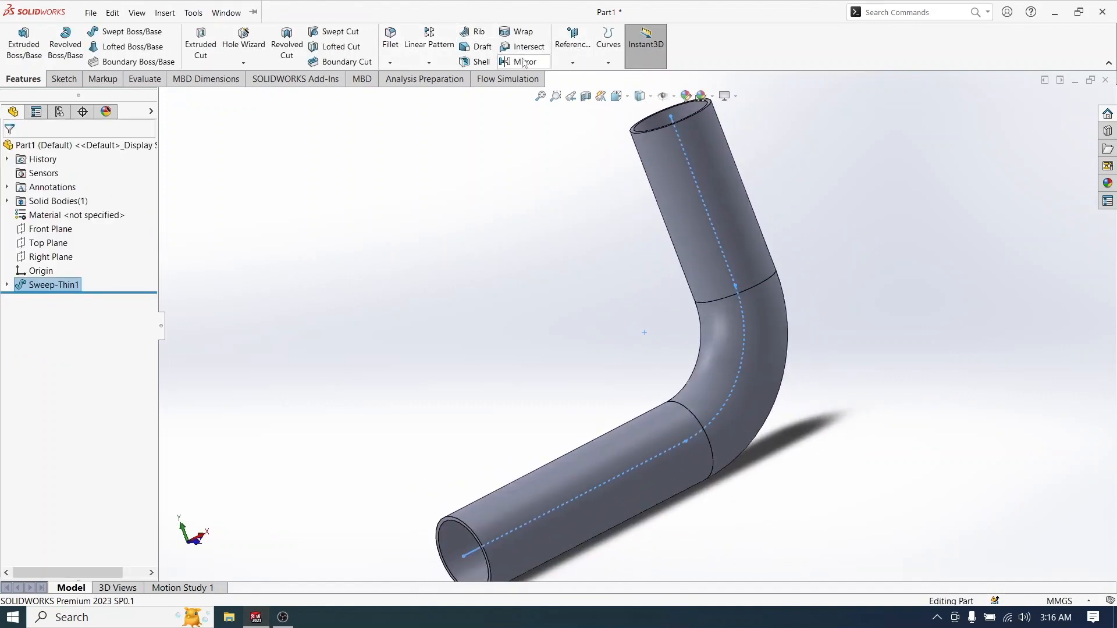
pyautogui.click(572, 62)
pyautogui.click(582, 80)
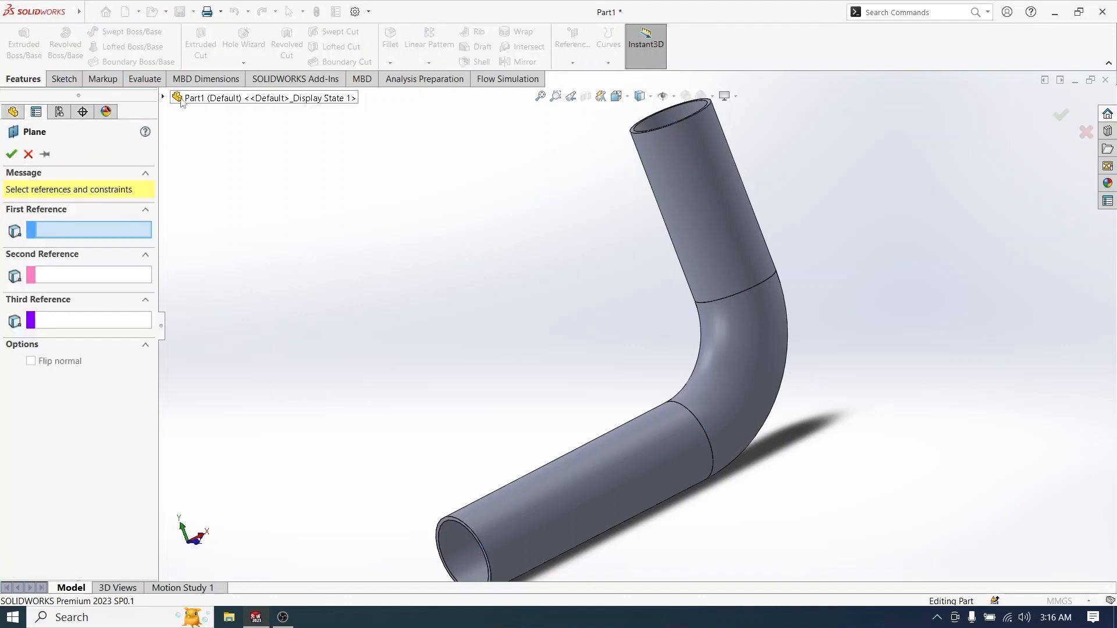
pyautogui.click(178, 98)
pyautogui.click(217, 196)
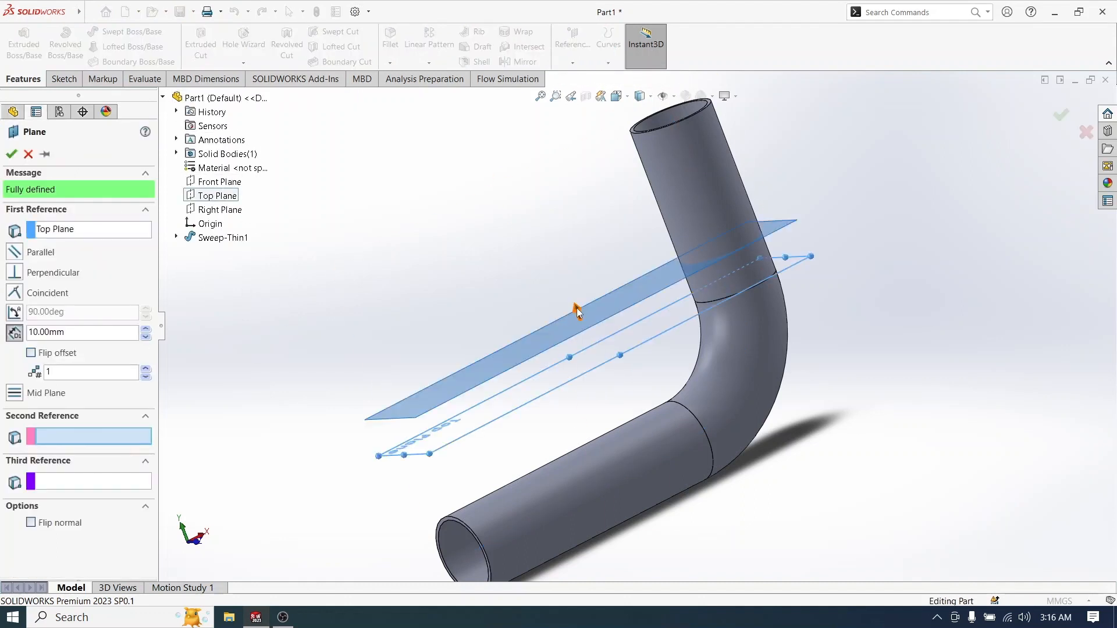
pyautogui.click(575, 310)
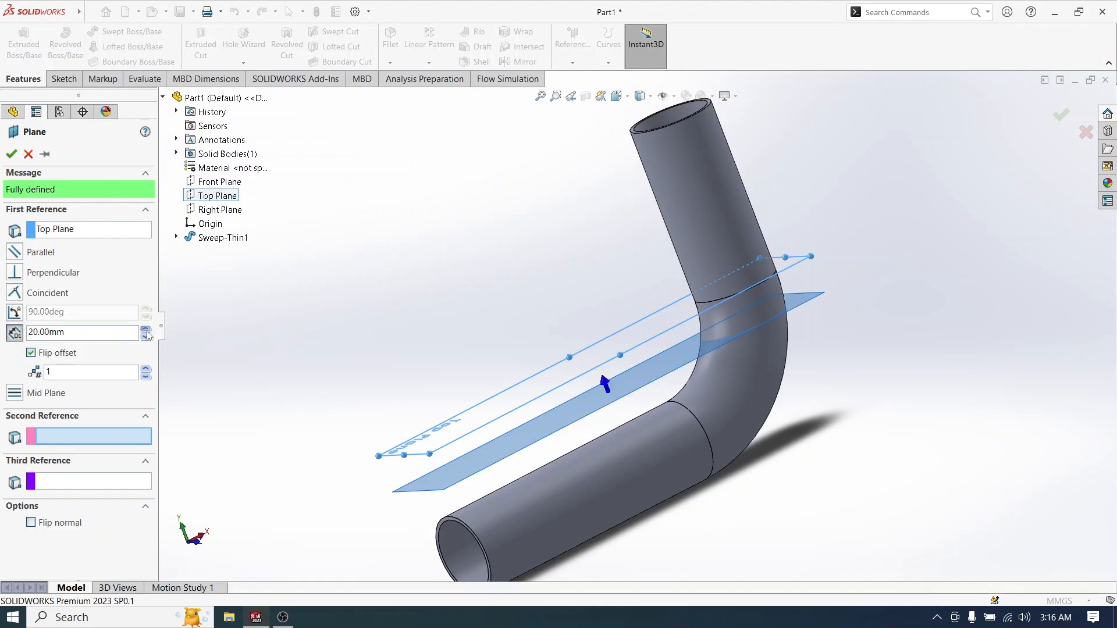
pyautogui.scroll(4, 146, 333)
pyautogui.moveTo(663, 527); pyautogui.dragTo(705, 447, button='middle')
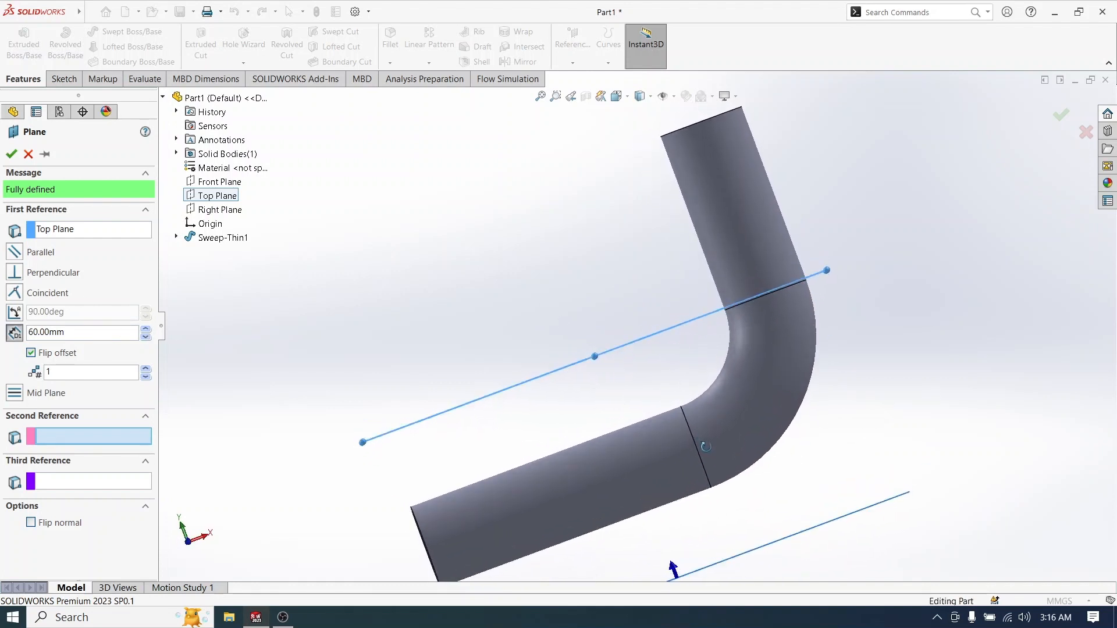
pyautogui.scroll(3, 637, 327)
pyautogui.press('Return')
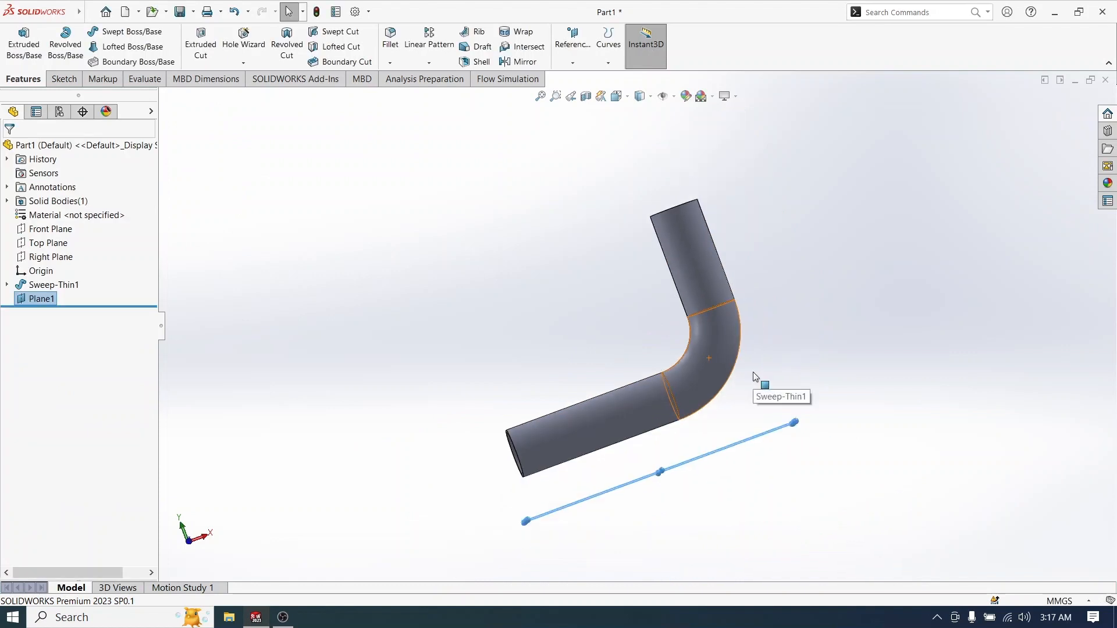
# Step: Sketch a circle with a radius of about 5.25 mm on the new plane, centred on the pipe's vertical leg
pyautogui.moveTo(755, 377); pyautogui.dragTo(780, 464, button='middle')
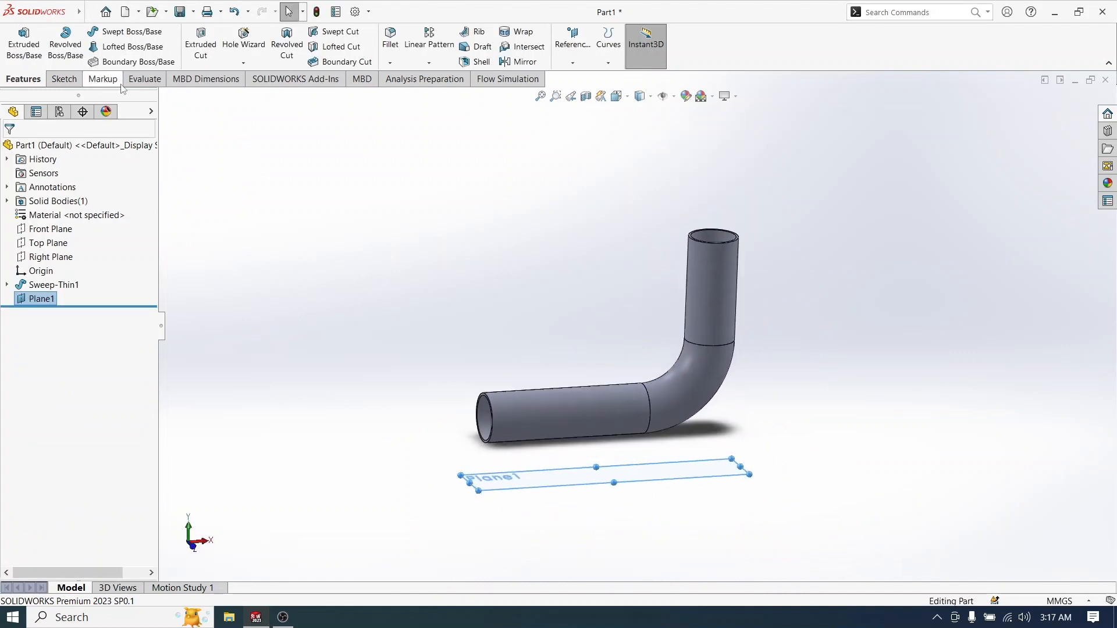
pyautogui.click(64, 79)
pyautogui.click(133, 31)
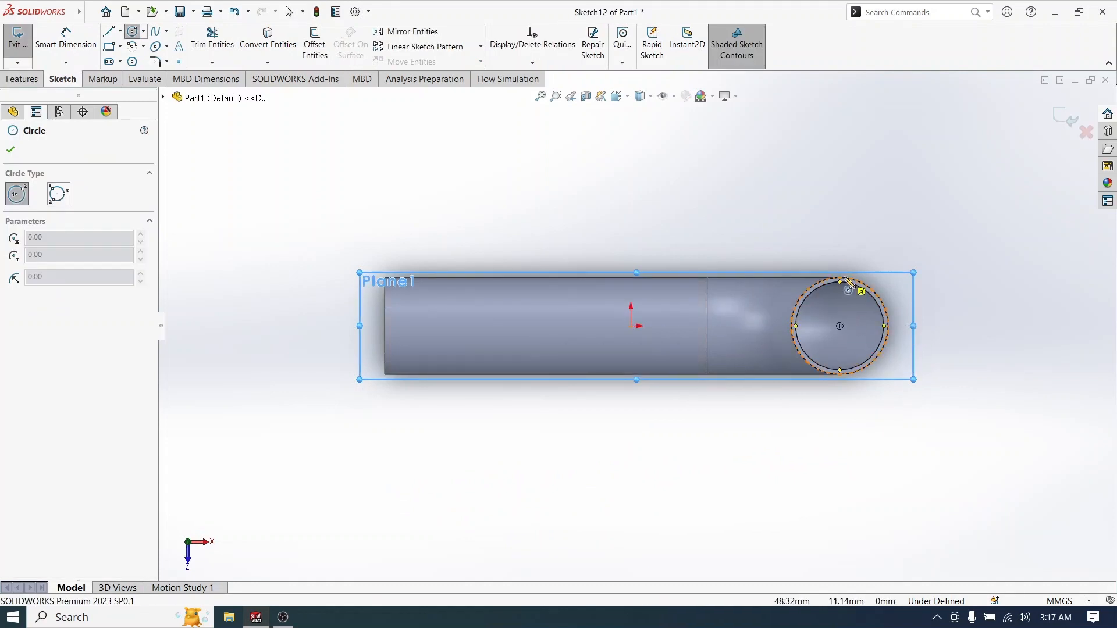
pyautogui.click(840, 326)
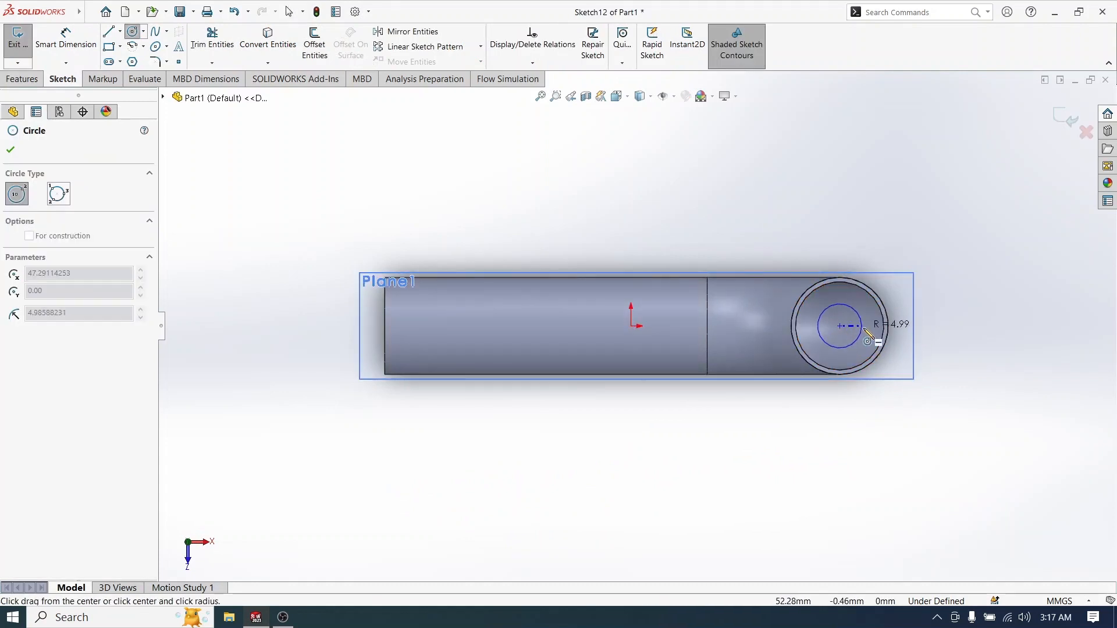
pyautogui.click(856, 343)
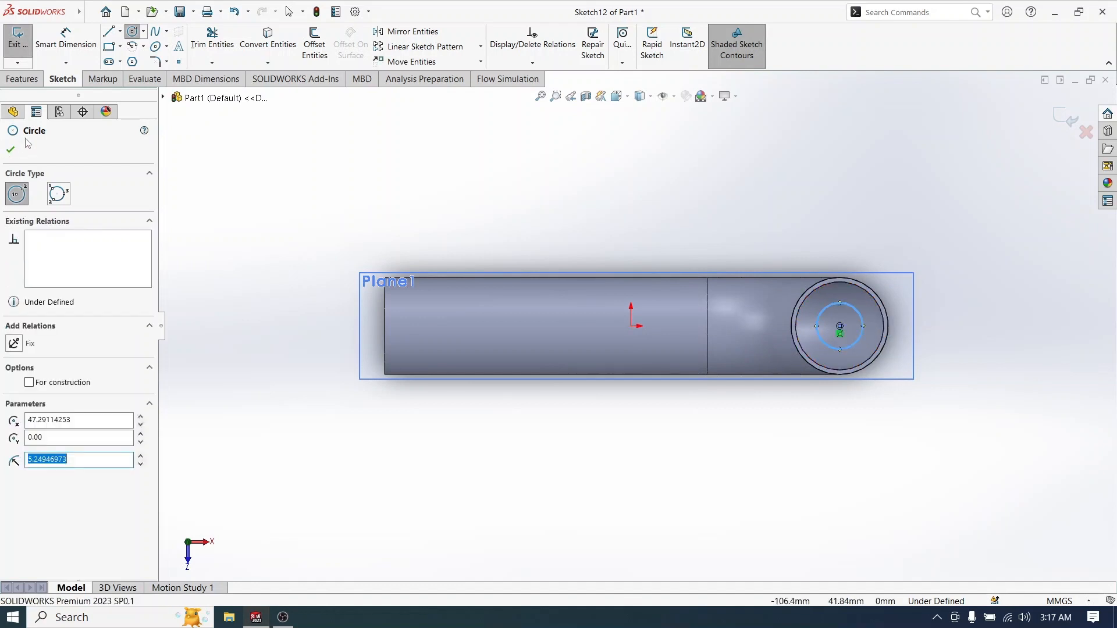
# Step: Dimension the circle's diameter to 10 mm and exit the sketch
pyautogui.click(66, 40)
pyautogui.click(856, 345)
pyautogui.click(929, 422)
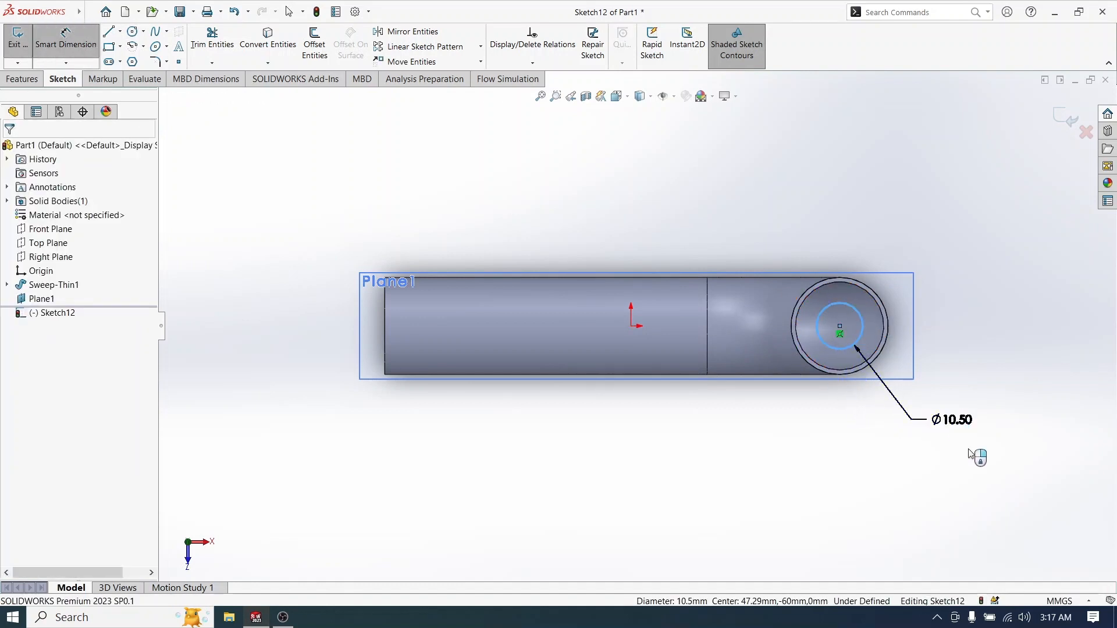
pyautogui.write('10')
pyautogui.press('Return')
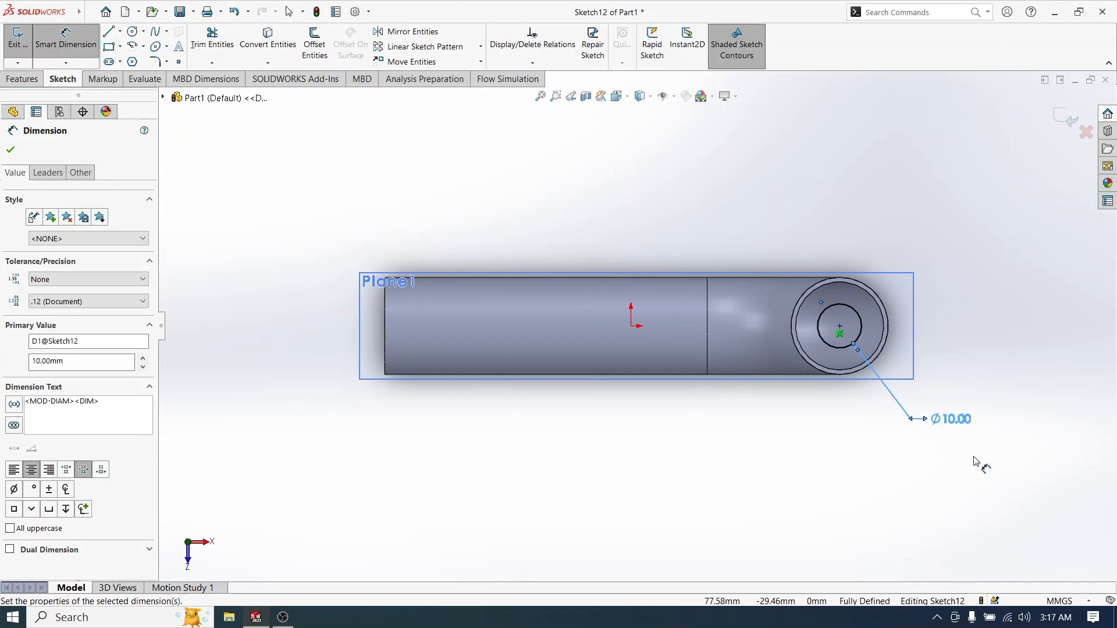
pyautogui.click(1071, 111)
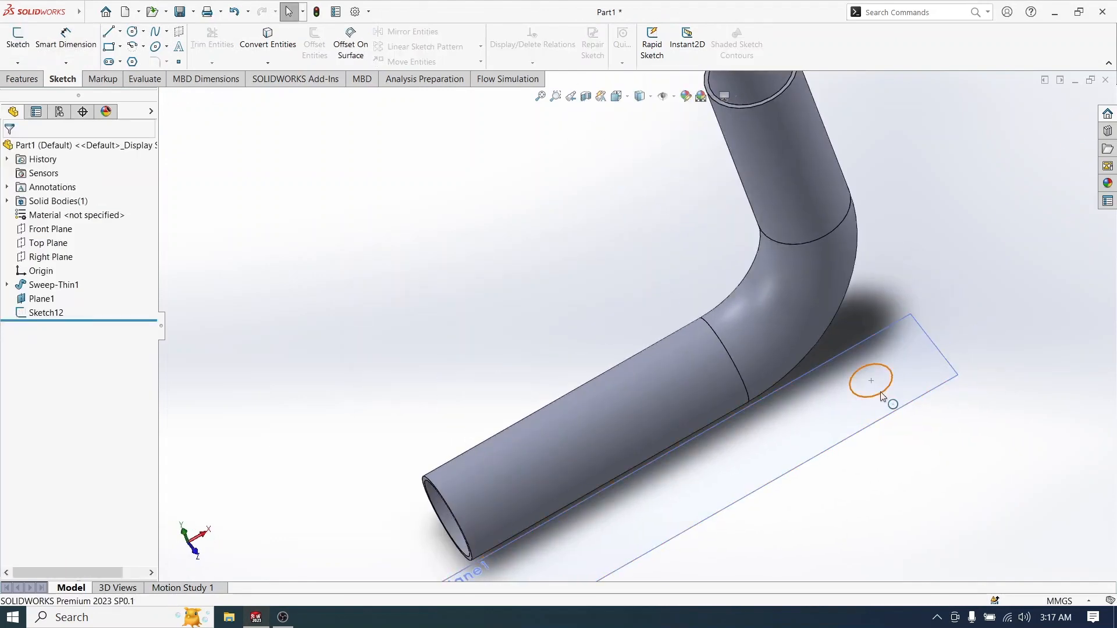
# Step: Set up a boss extrusion of the 10 mm circle as a thin feature with 1 mm wall thickness
pyautogui.click(882, 397)
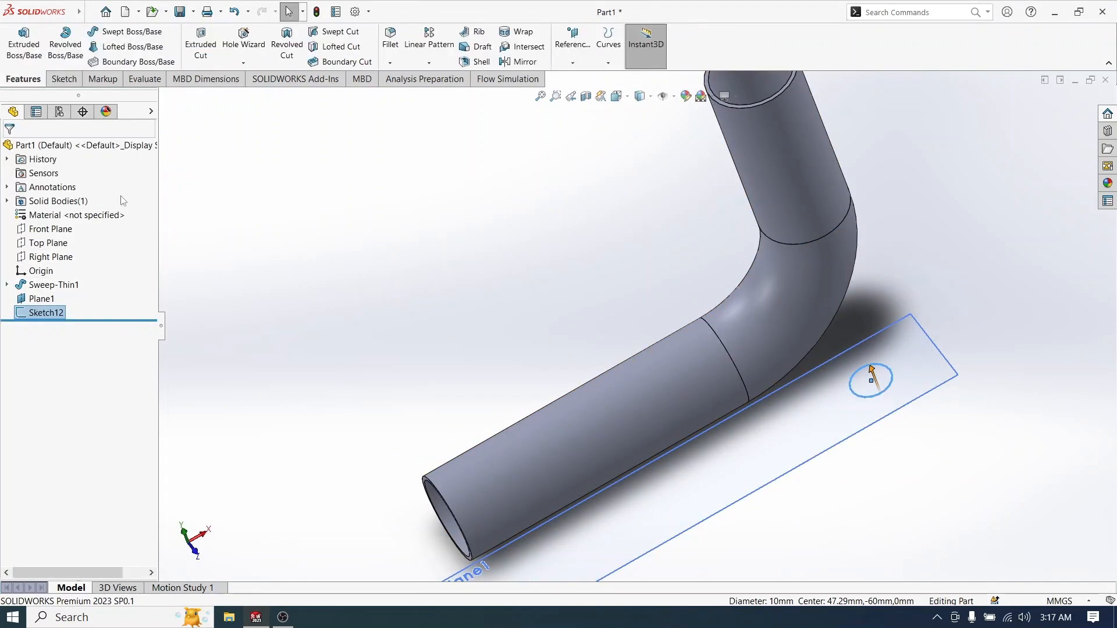
pyautogui.click(24, 44)
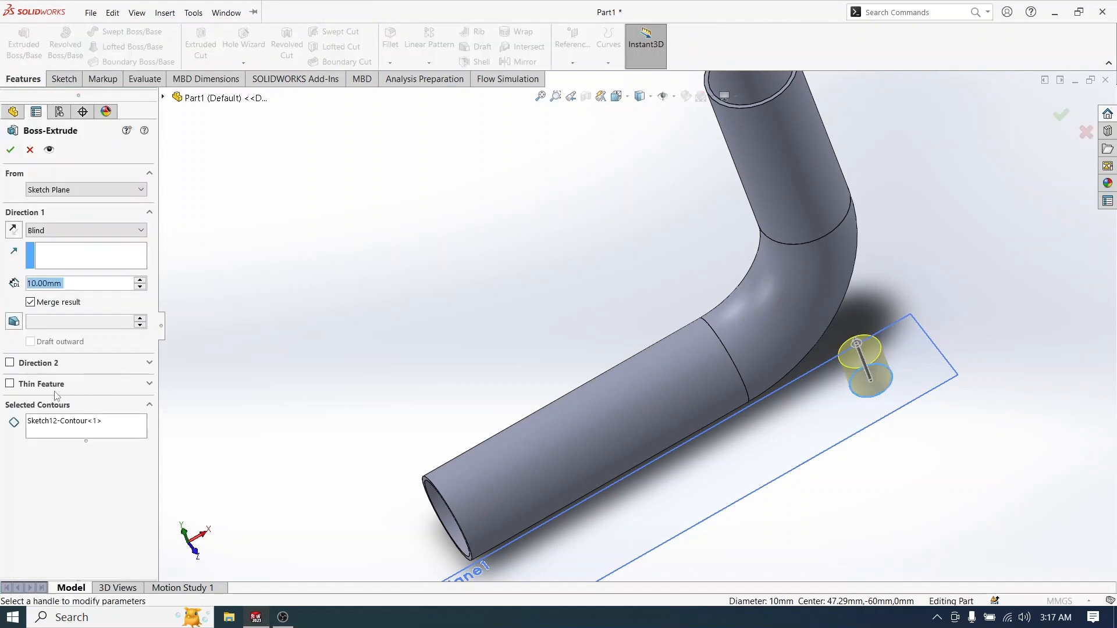
pyautogui.click(33, 387)
pyautogui.write('1.00mm')
pyautogui.press('Return')
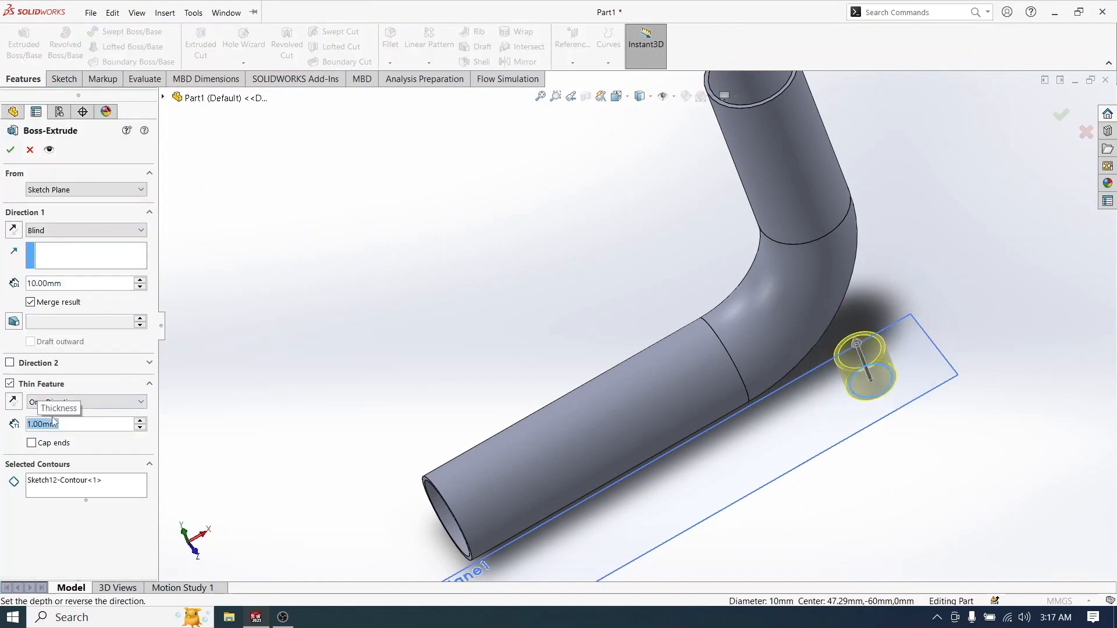
# Step: Make the thin extrusion end at the bent pipe using Up To Body and create the branch tube
pyautogui.click(52, 230)
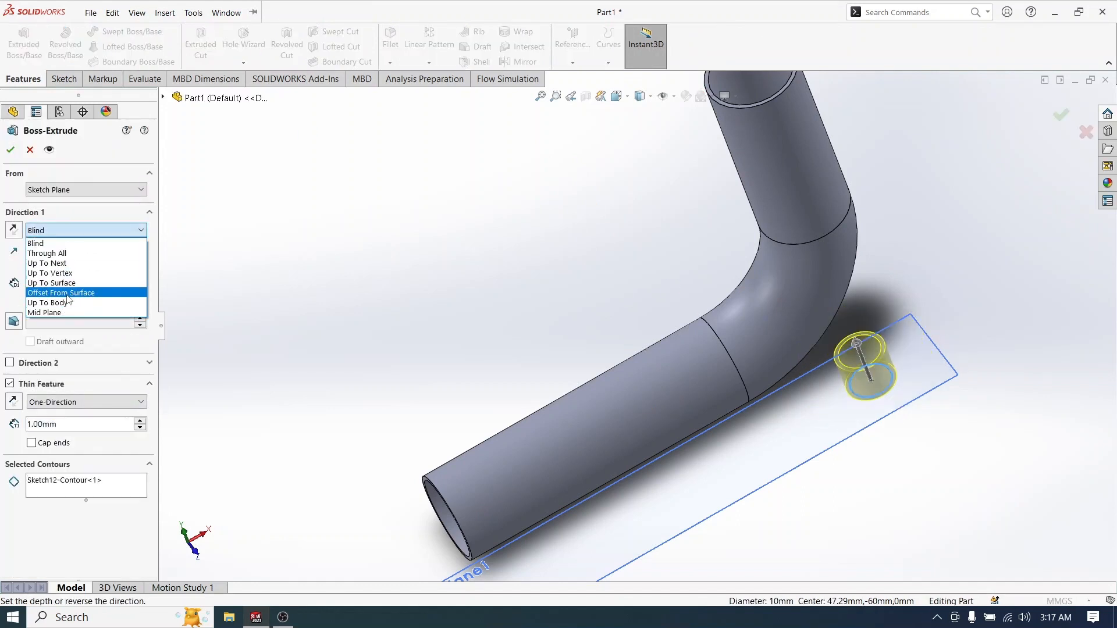
pyautogui.click(46, 305)
pyautogui.click(687, 407)
pyautogui.moveTo(862, 425); pyautogui.dragTo(861, 372, button='middle')
pyautogui.click(1061, 115)
# Step: Start an extruded cut that reuses the branch tube's 10 mm circle sketch
pyautogui.moveTo(916, 291)
pyautogui.mouseDown(button='middle')
pyautogui.moveTo(898, 295)
pyautogui.moveTo(846, 258)
pyautogui.mouseUp(button='middle')
pyautogui.doubleClick(29, 312)
pyautogui.click(42, 327)
pyautogui.click(193, 12)
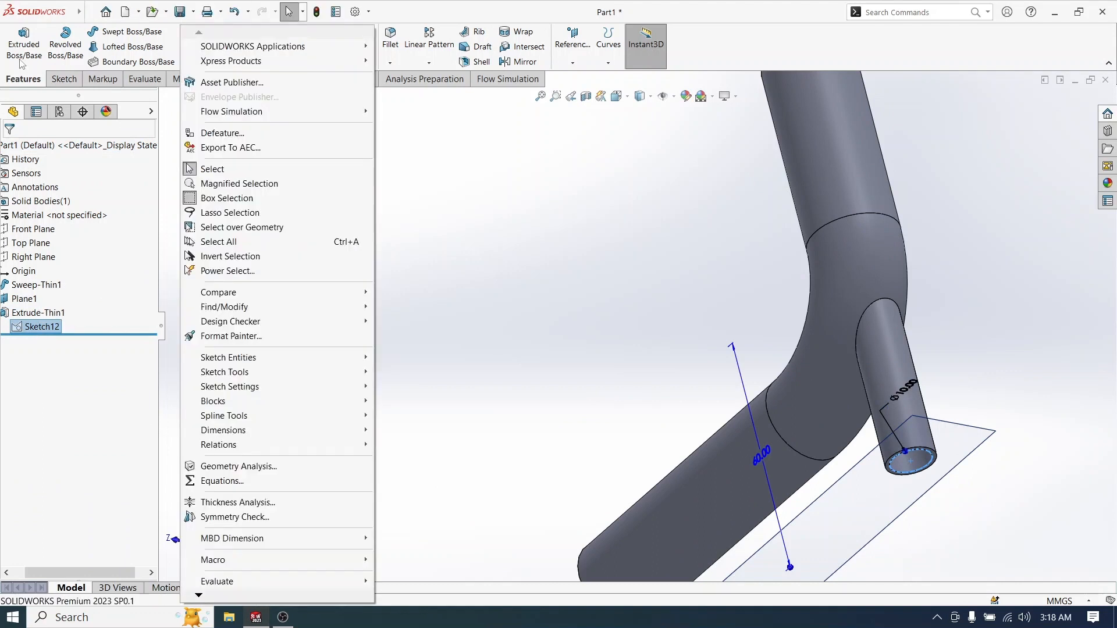
pyautogui.click(210, 51)
pyautogui.click(209, 51)
pyautogui.moveTo(933, 461); pyautogui.dragTo(1028, 510, button='middle')
# Step: Try to make the cut with the Up To Body end condition, using the pipe body as its limit
pyautogui.click(61, 228)
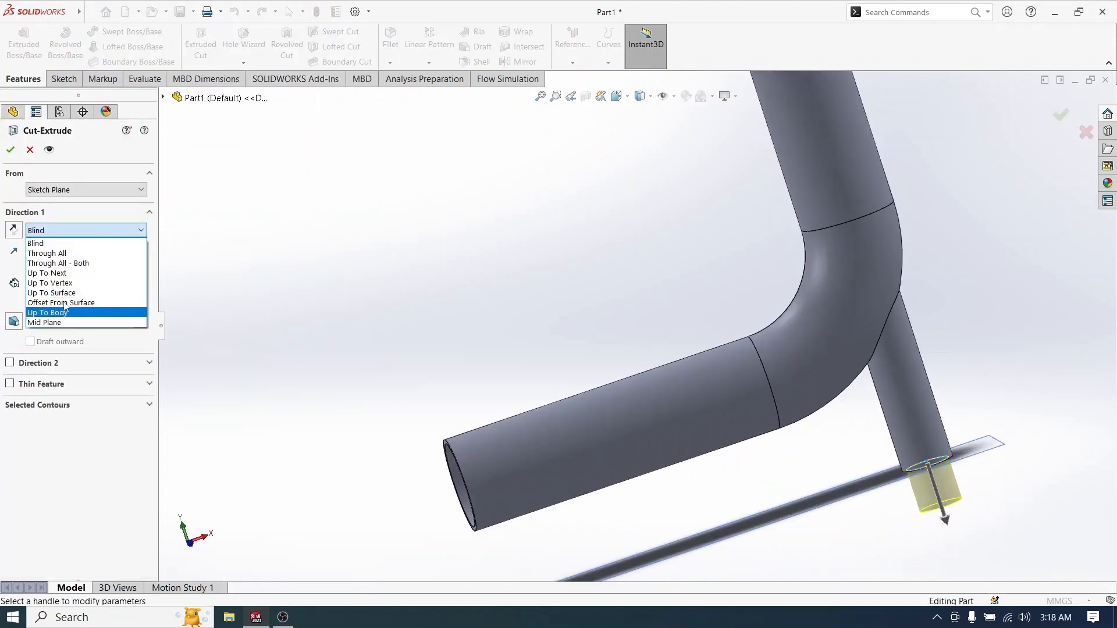
pyautogui.click(58, 243)
pyautogui.click(64, 231)
pyautogui.click(47, 313)
pyautogui.click(885, 369)
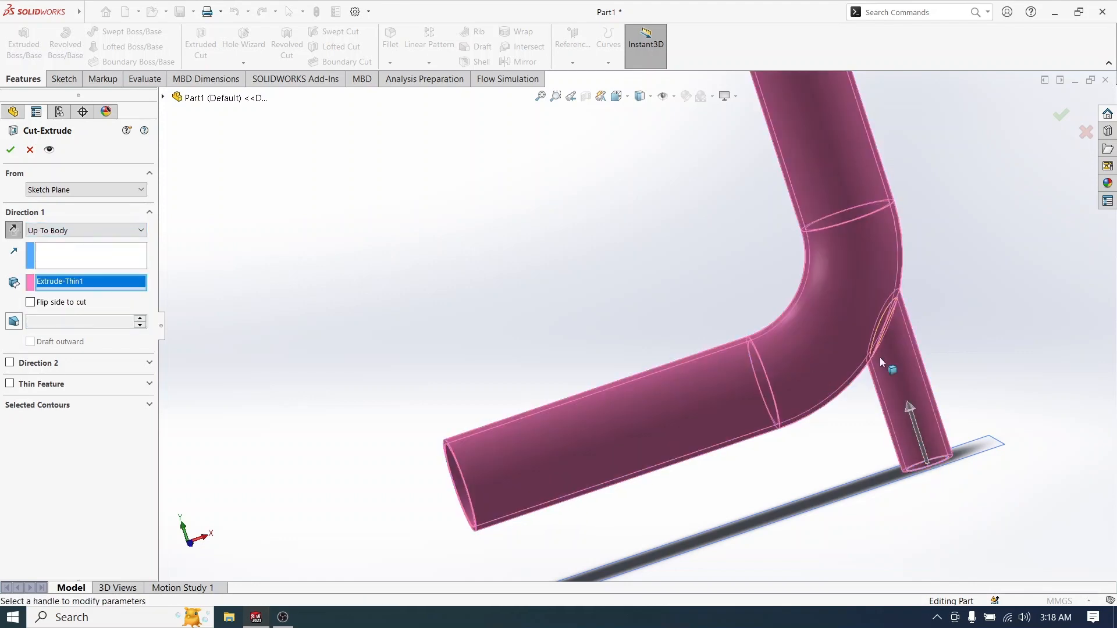
pyautogui.moveTo(885, 369); pyautogui.dragTo(963, 501, button='middle')
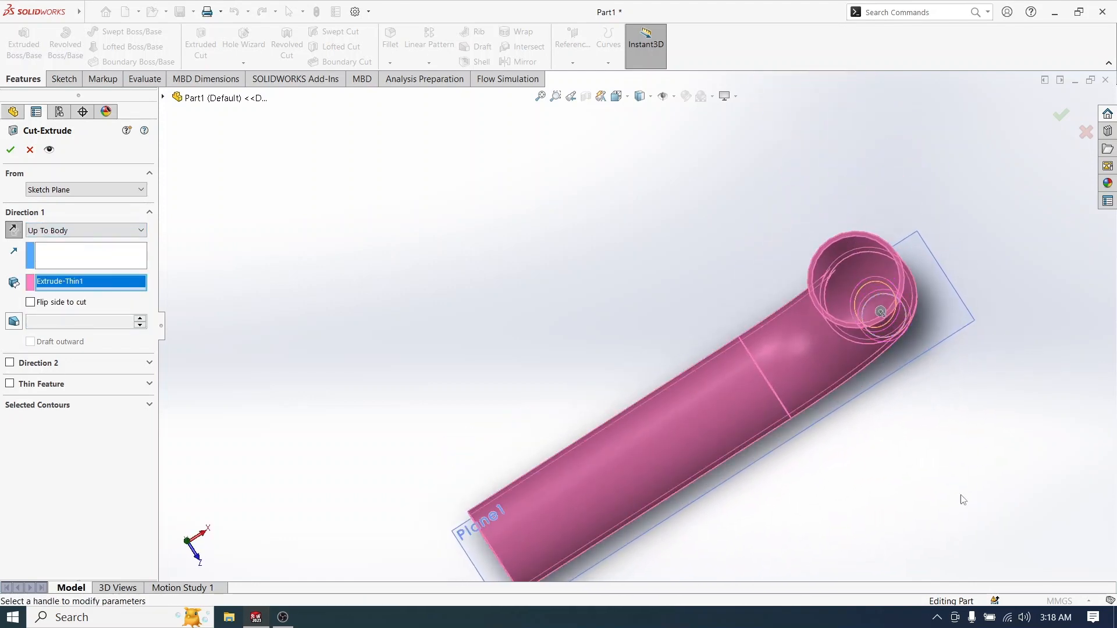
pyautogui.click(16, 150)
# Step: Change the cut's end condition to Through All - Both and create the cut
pyautogui.moveTo(861, 372)
pyautogui.mouseDown(button='middle')
pyautogui.moveTo(925, 390)
pyautogui.moveTo(855, 372)
pyautogui.mouseUp(button='middle')
pyautogui.click(45, 233)
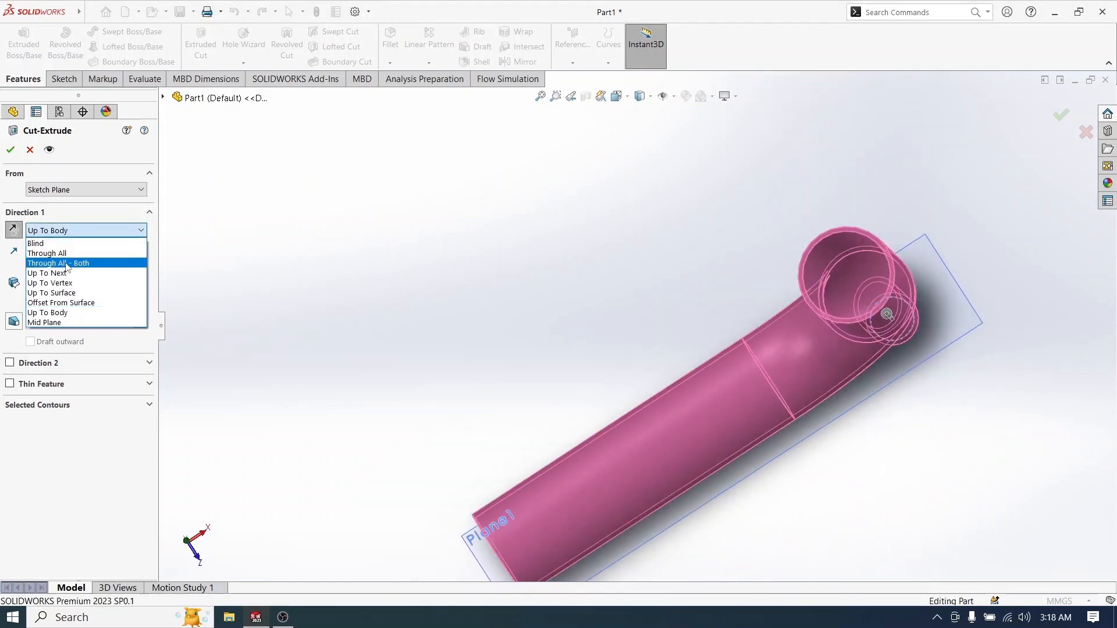
pyautogui.click(47, 261)
pyautogui.press('Return')
# Step: Apply a planar section view of the part along the Front Plane
pyautogui.moveTo(850, 391); pyautogui.dragTo(640, 232, button='middle')
pyautogui.click(583, 102)
pyautogui.scroll(3, 710, 270)
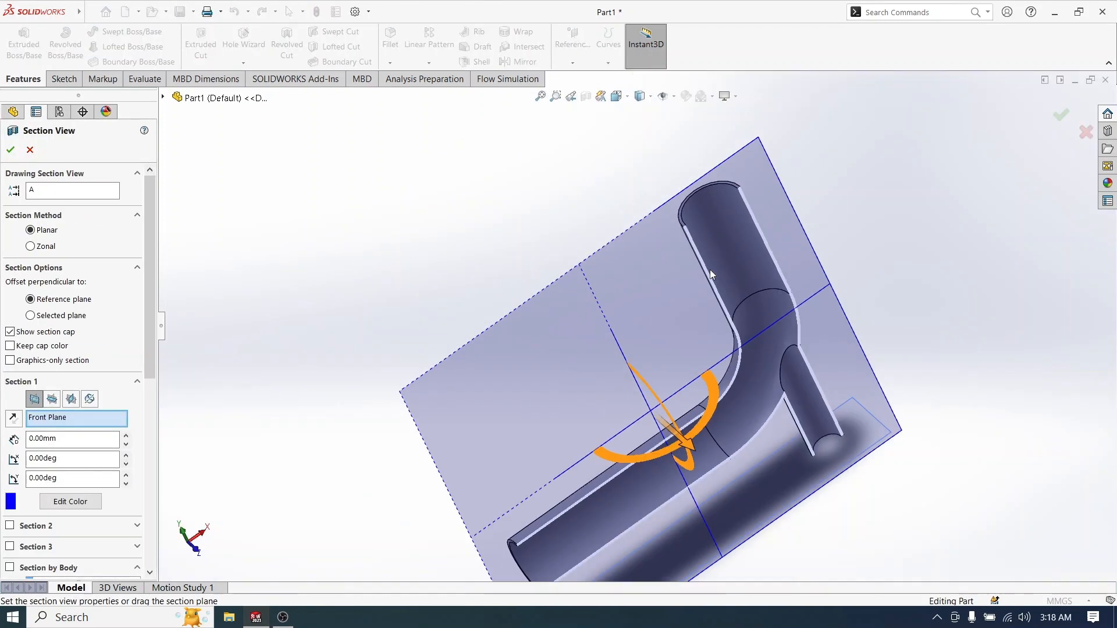
pyautogui.click(1060, 118)
pyautogui.moveTo(583, 539); pyautogui.dragTo(634, 320, button='middle')
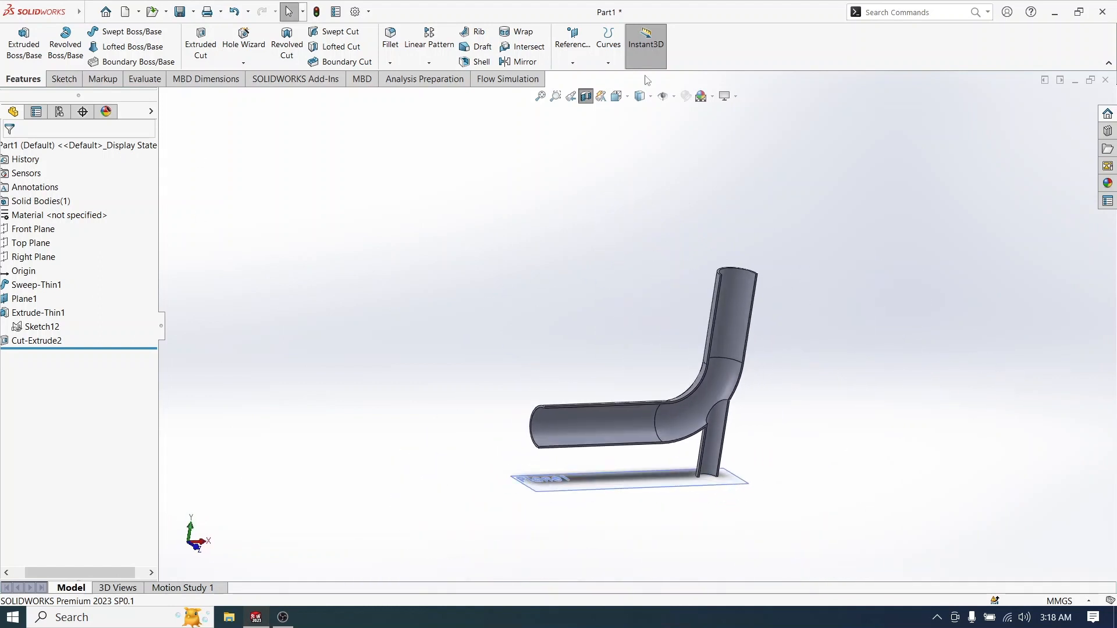
# Step: Start creating Flow Simulation lids and select the annular end face of the horizontal pipe
pyautogui.click(491, 79)
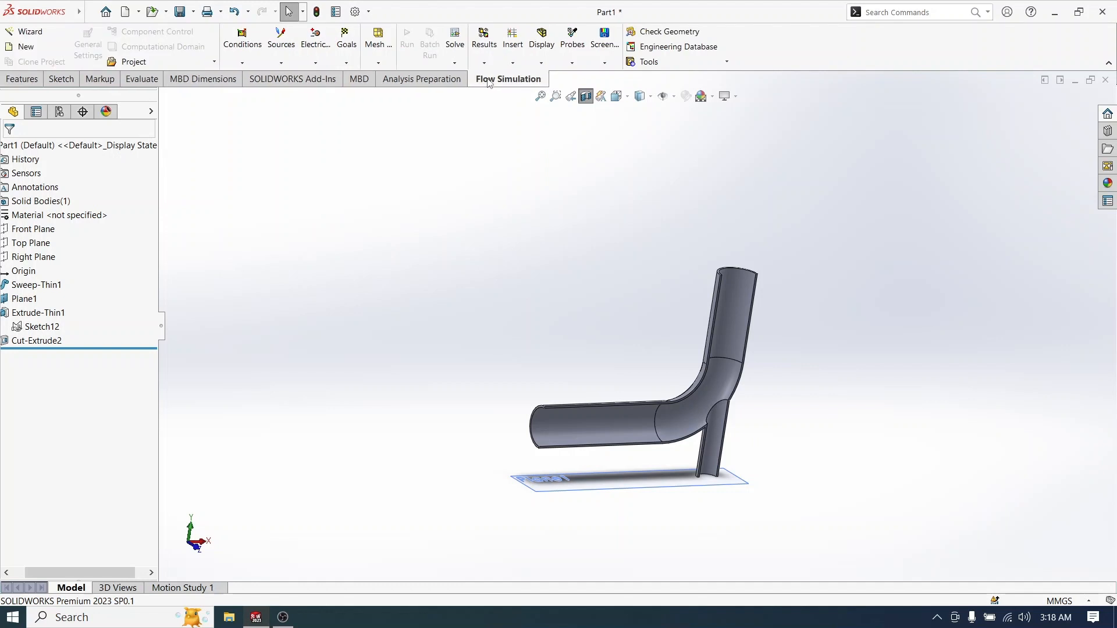
pyautogui.click(647, 61)
pyautogui.scroll(-8, 620, 400)
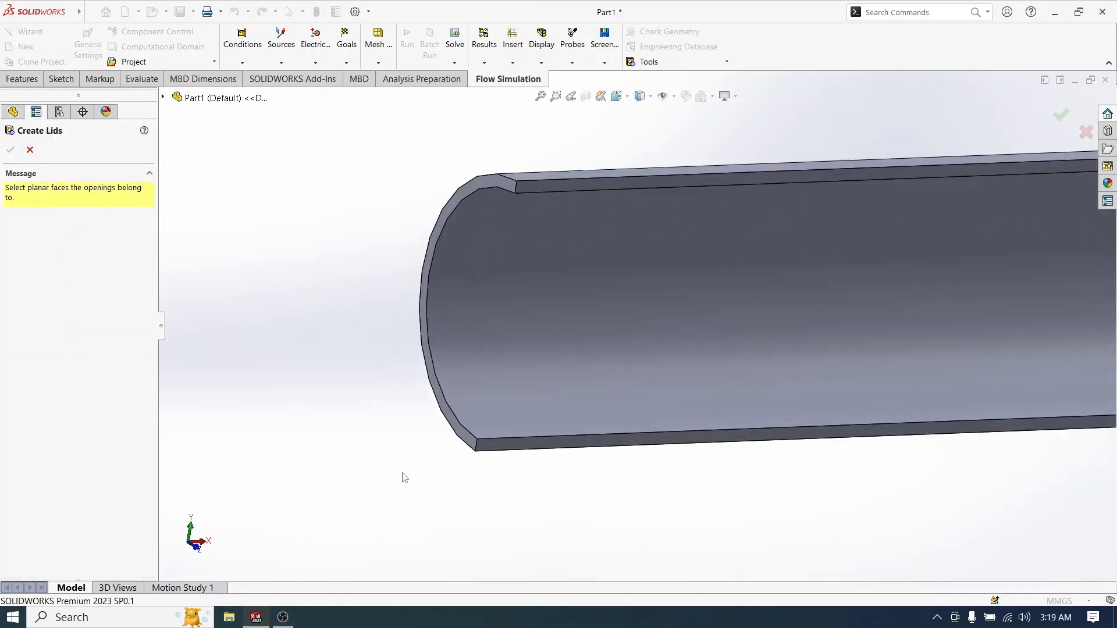
pyautogui.click(402, 447)
pyautogui.scroll(7, 400, 445)
pyautogui.moveTo(1082, 418); pyautogui.dragTo(990, 365, button='middle')
pyautogui.scroll(-4, 894, 347)
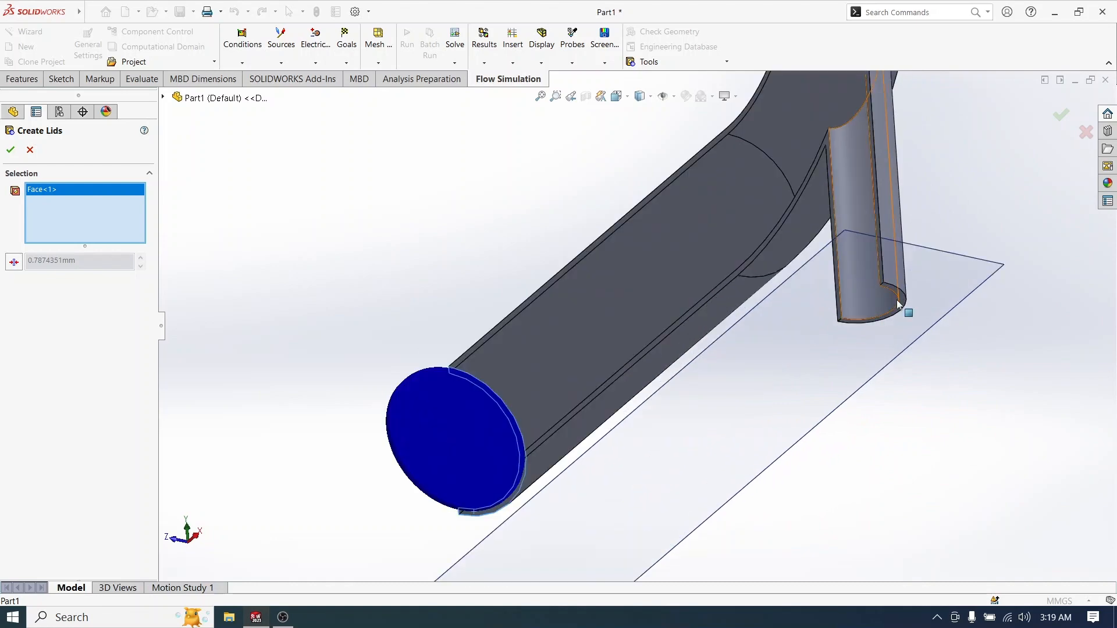
# Step: Add the end faces of the branch tube and the vertical pipe to the selection and create the lids
pyautogui.click(899, 295)
pyautogui.scroll(5, 880, 322)
pyautogui.moveTo(880, 322); pyautogui.dragTo(731, 301, button='middle')
pyautogui.scroll(-6, 613, 177)
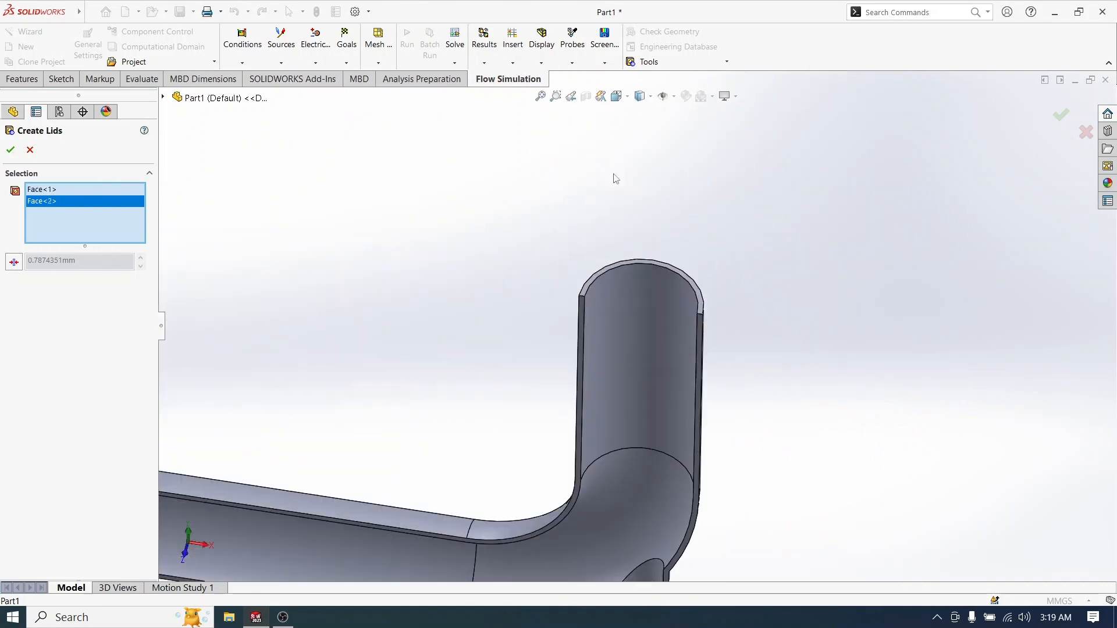
pyautogui.click(690, 353)
pyautogui.scroll(5, 693, 355)
pyautogui.moveTo(692, 355); pyautogui.dragTo(990, 96, button='middle')
pyautogui.click(1061, 114)
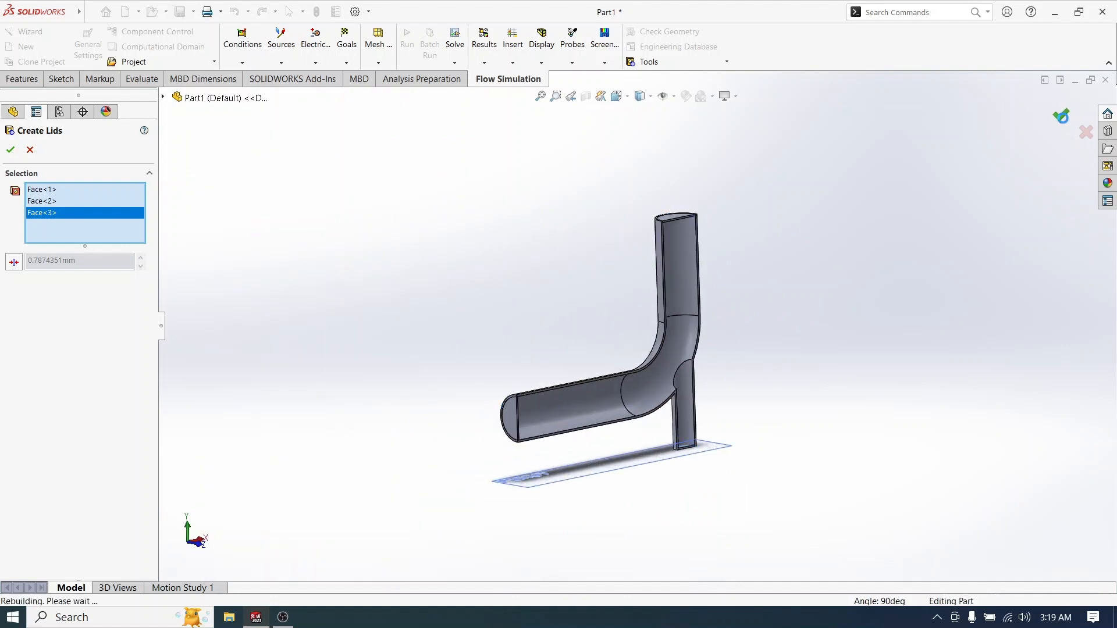
pyautogui.moveTo(826, 328); pyautogui.dragTo(780, 344, button='middle')
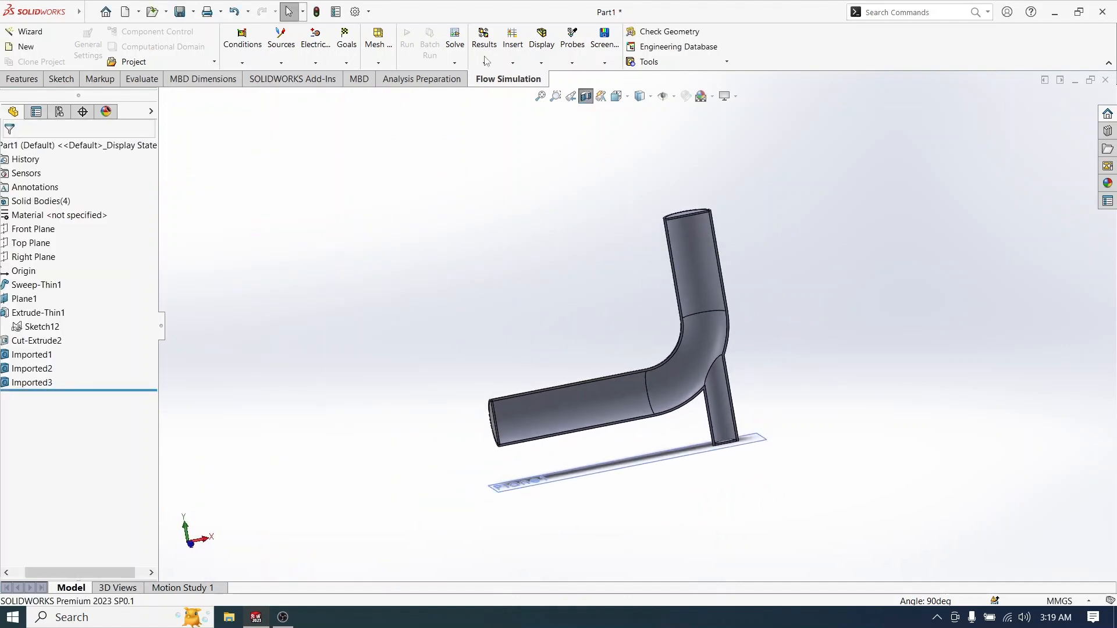
# Step: Save the part as elbow.SLDPRT in Documents, replacing the existing file
pyautogui.click(25, 32)
pyautogui.click(623, 337)
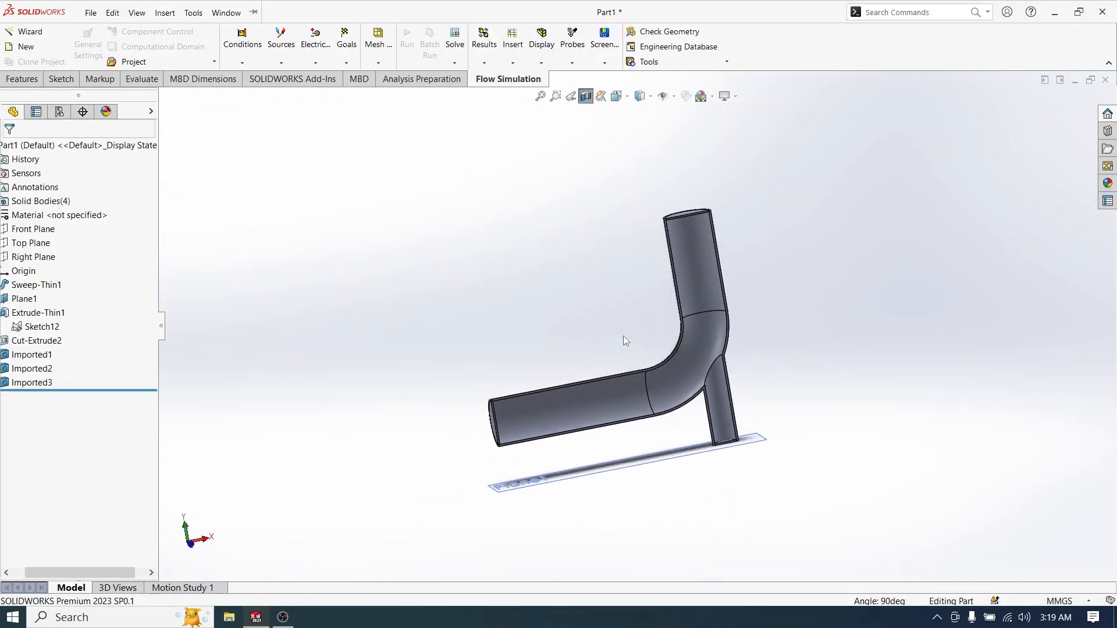
pyautogui.click(512, 272)
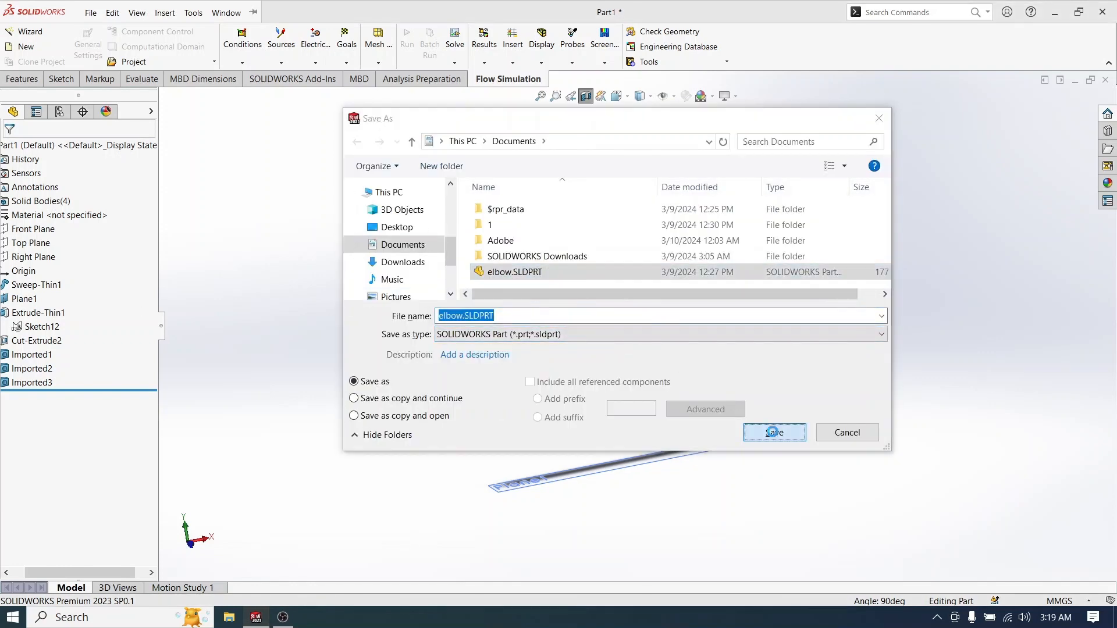
pyautogui.click(774, 432)
pyautogui.click(593, 313)
pyautogui.scroll(-5, 528, 424)
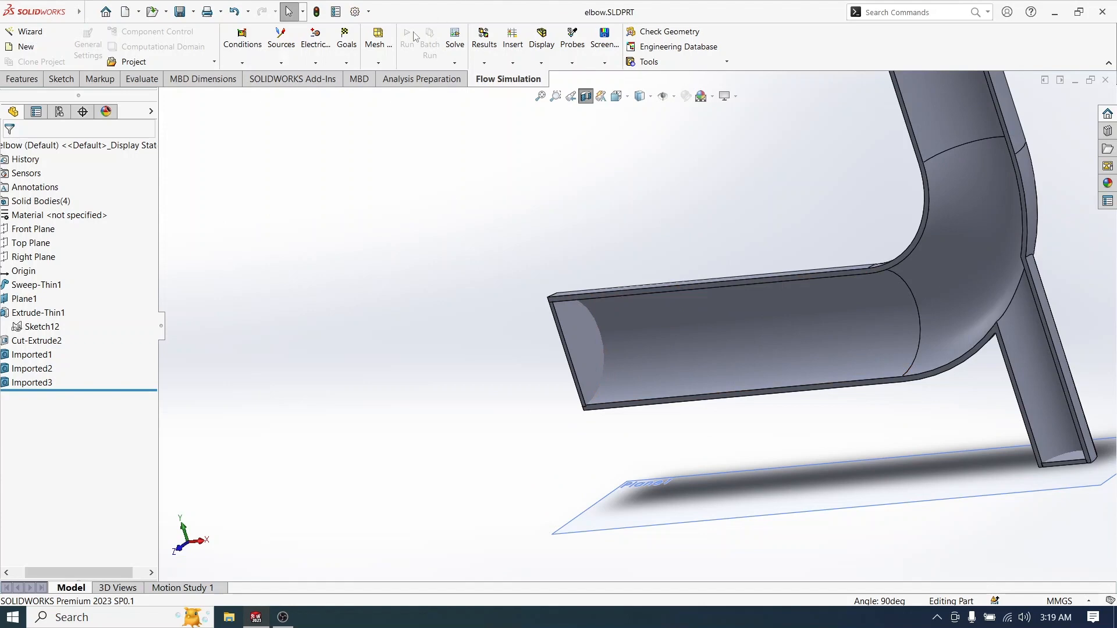
# Step: Start a flow project with the wizard using the default project name, SI units and °C for temperature
pyautogui.click(23, 31)
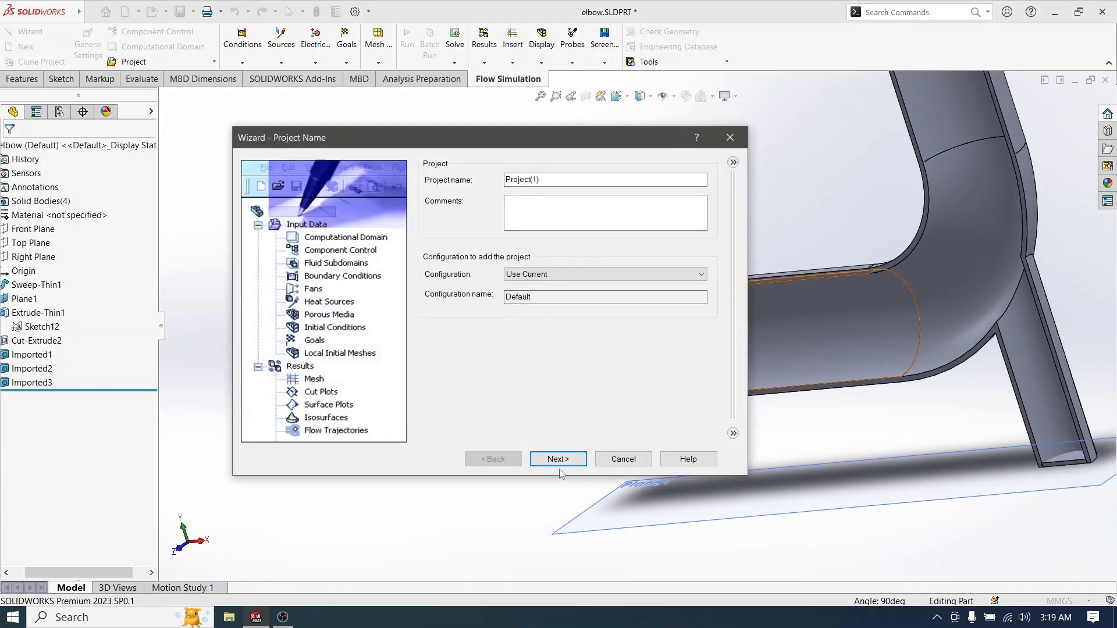
pyautogui.click(555, 459)
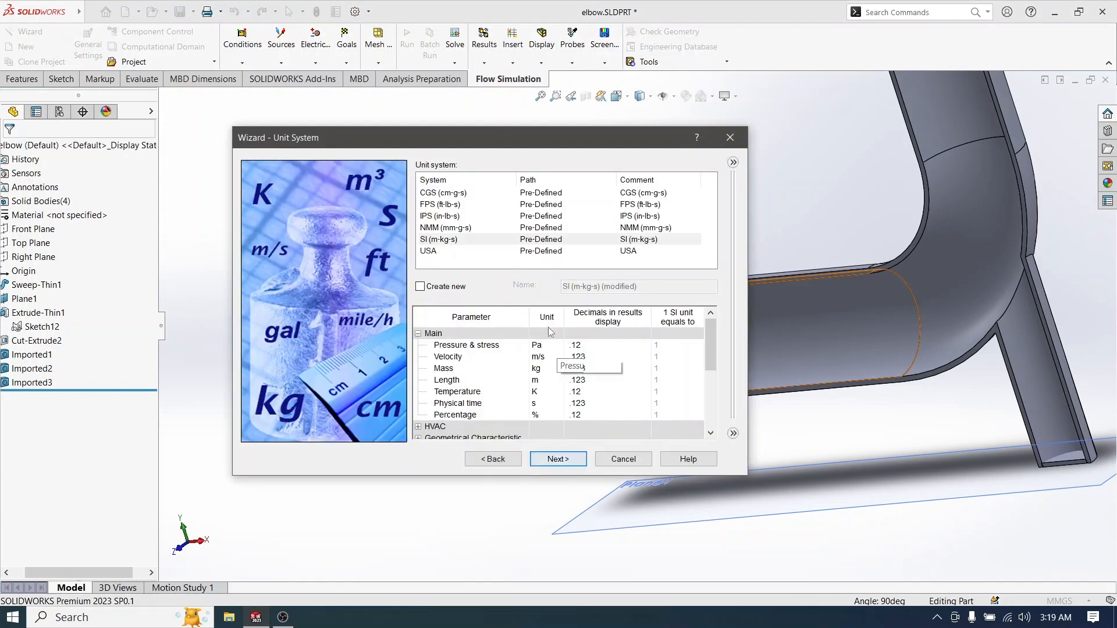
pyautogui.click(538, 392)
pyautogui.click(557, 391)
pyautogui.click(558, 449)
pyautogui.click(558, 459)
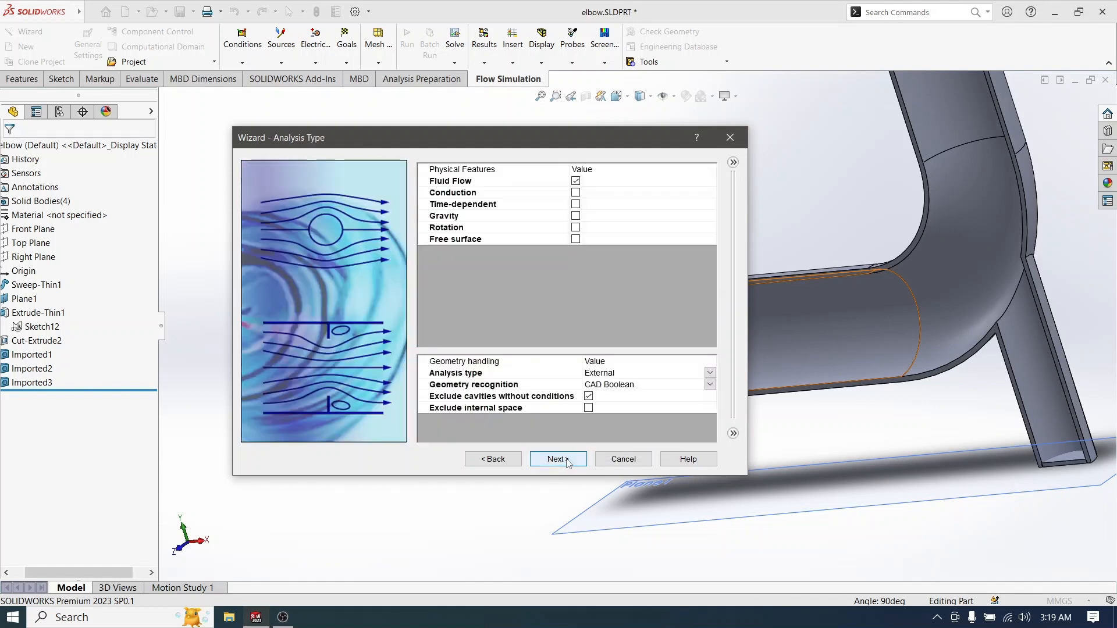
# Step: Enable gravity for the analysis with a Z component of 0 and a Y component of -9.81 m/s^2
pyautogui.click(576, 216)
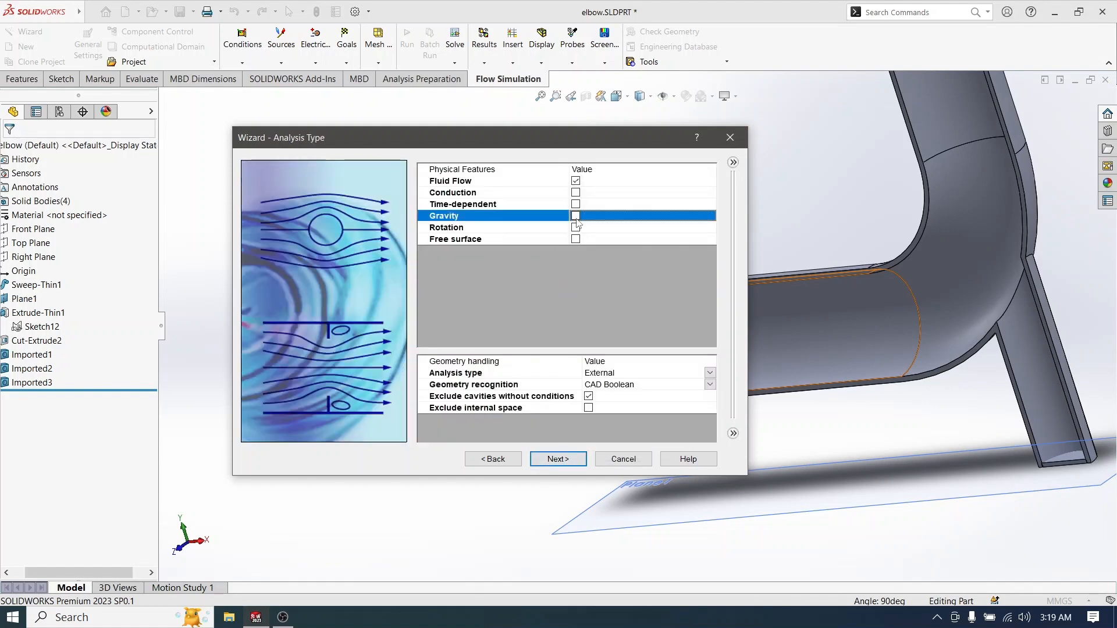
pyautogui.click(575, 216)
pyautogui.click(575, 216)
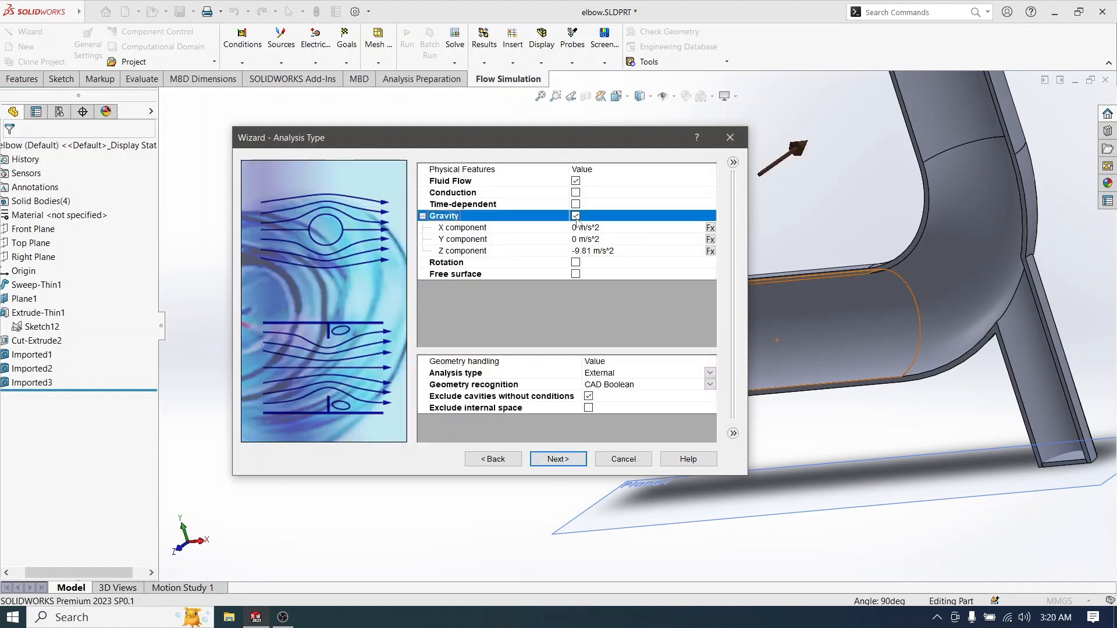
pyautogui.click(667, 251)
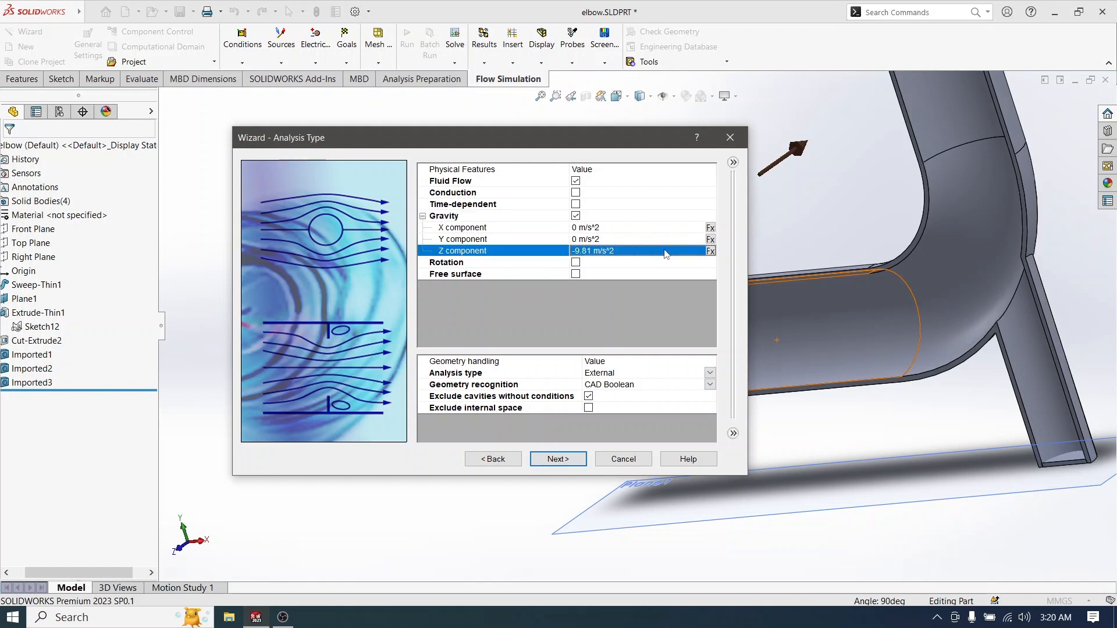
pyautogui.write('0')
pyautogui.press('Return')
pyautogui.click(663, 239)
pyautogui.write('-9.8')
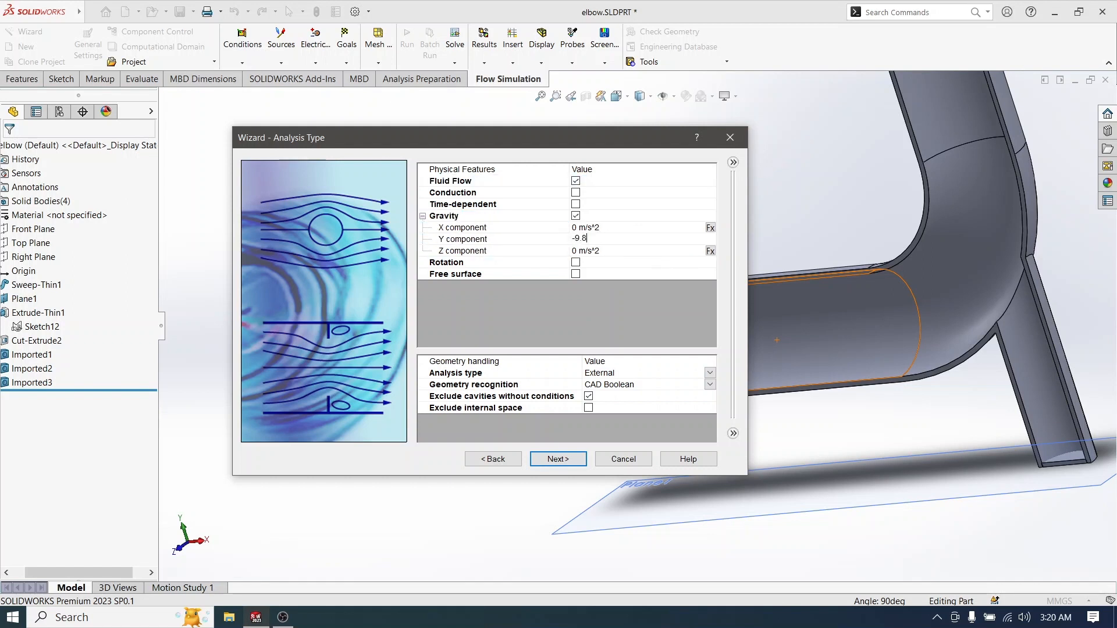
pyautogui.write('1')
pyautogui.click(600, 319)
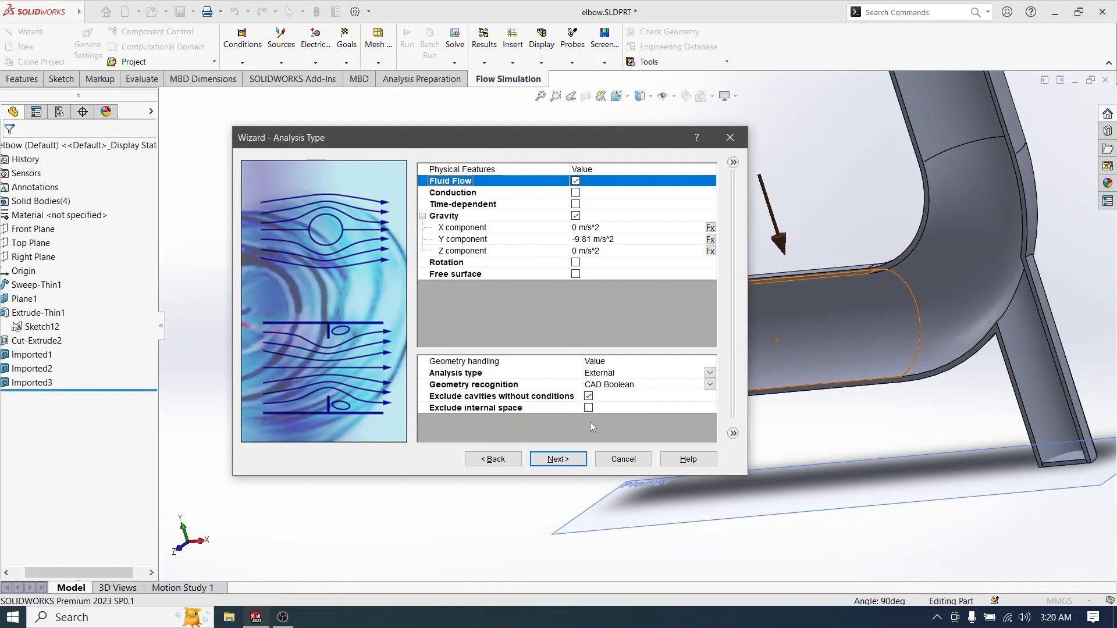
# Step: Set the analysis type to Internal and proceed to the default fluid settings
pyautogui.click(709, 373)
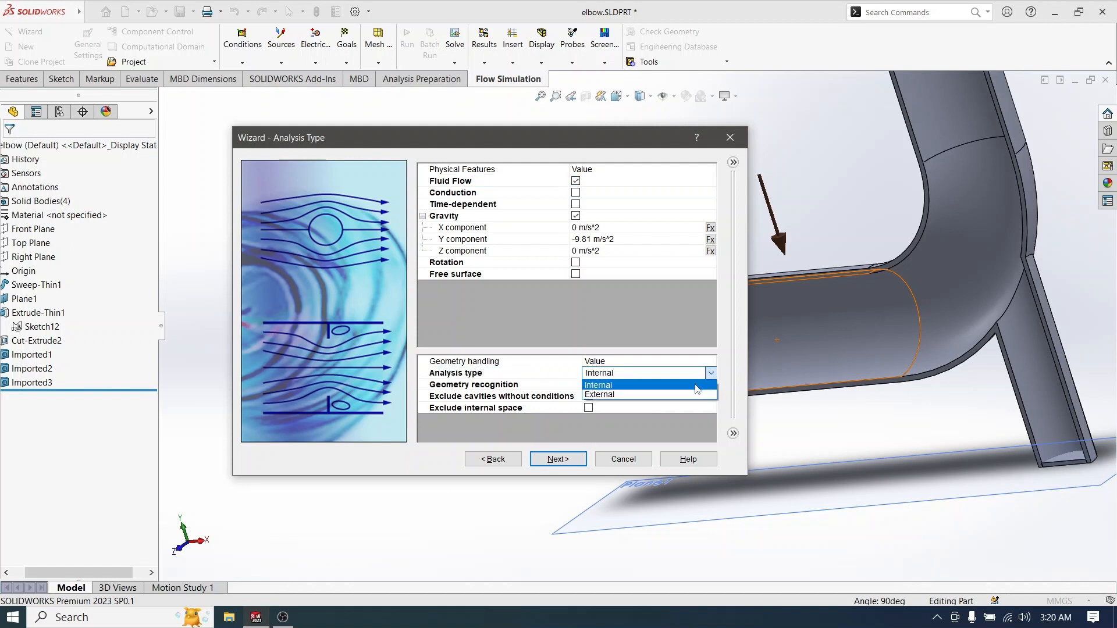
pyautogui.click(582, 396)
pyautogui.click(558, 459)
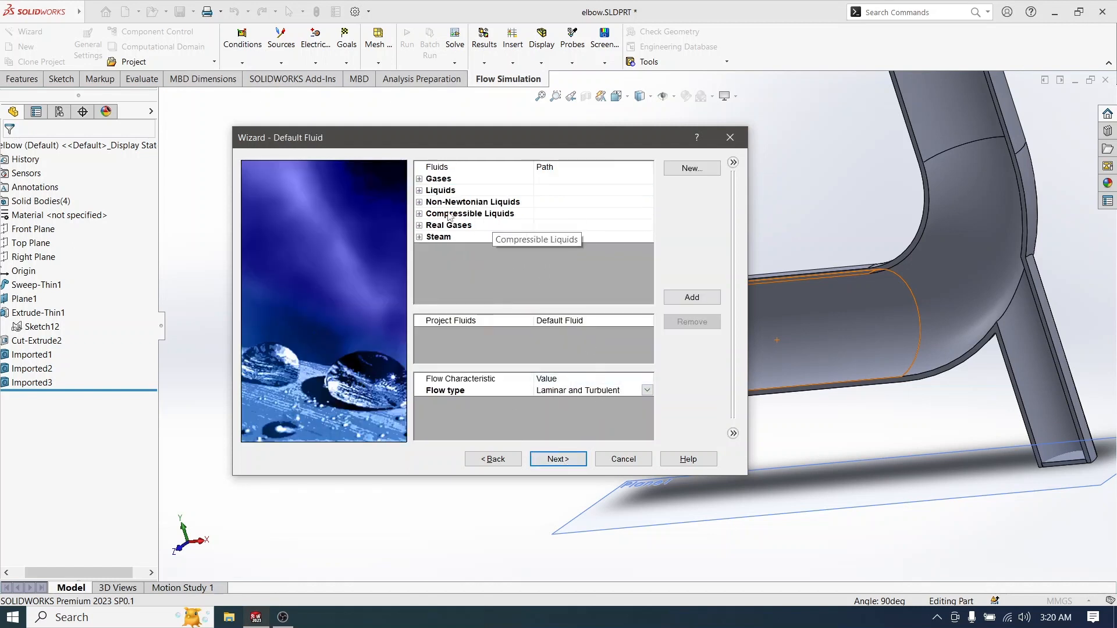
# Step: Add liquid Water as the project's default fluid and enable cavitation
pyautogui.doubleClick(440, 191)
pyautogui.press('w')
pyautogui.click(691, 297)
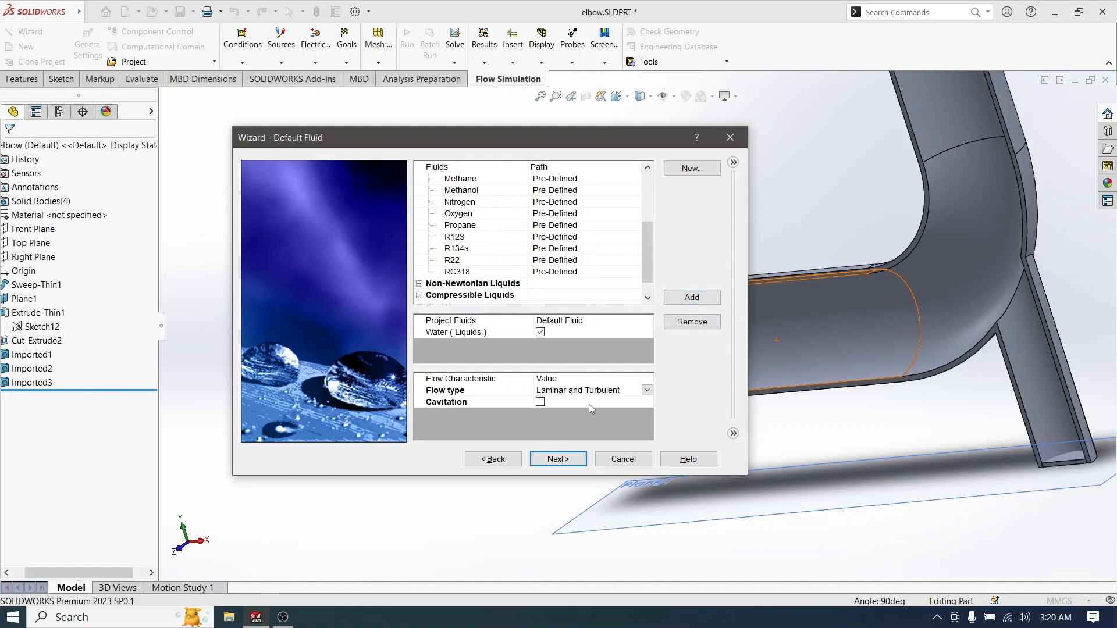
pyautogui.click(540, 402)
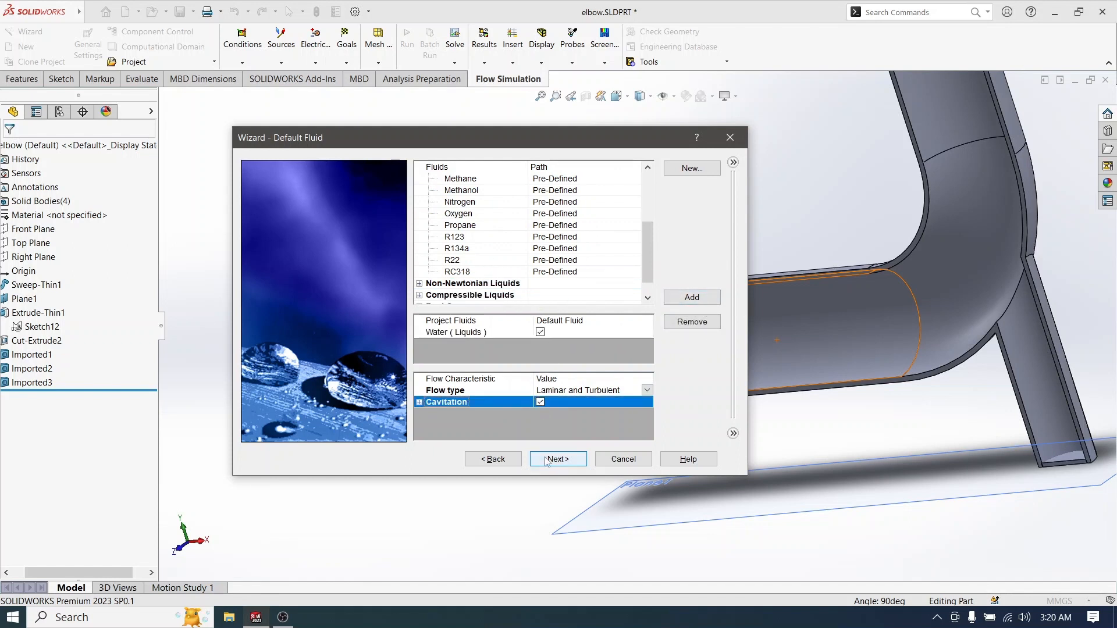
# Step: Accept the default wall and initial conditions and finish the project wizard
pyautogui.click(547, 459)
pyautogui.click(557, 460)
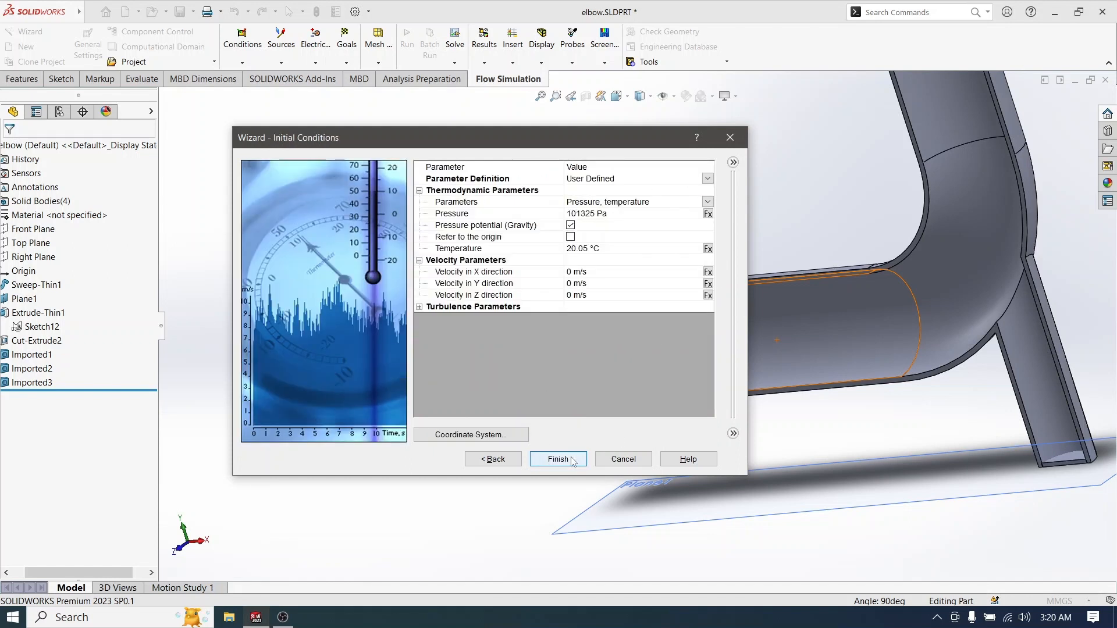
pyautogui.click(573, 461)
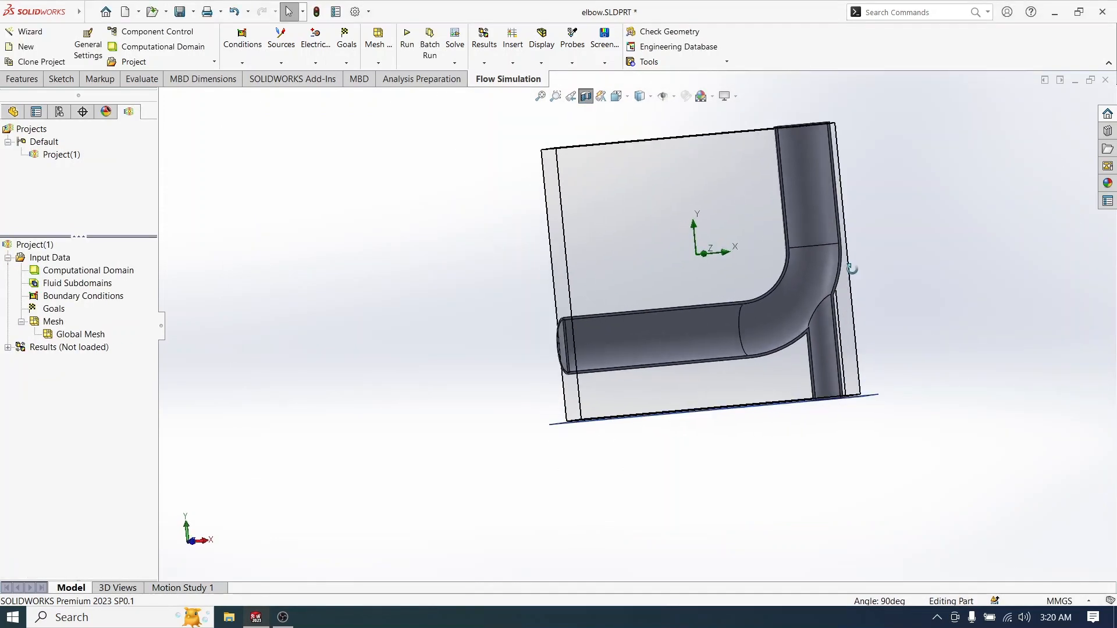
# Step: Create a 2 m/s Inlet Velocity boundary condition with fully developed flow on the inner face of the horizontal pipe's lid
pyautogui.moveTo(851, 269); pyautogui.dragTo(614, 333, button='middle')
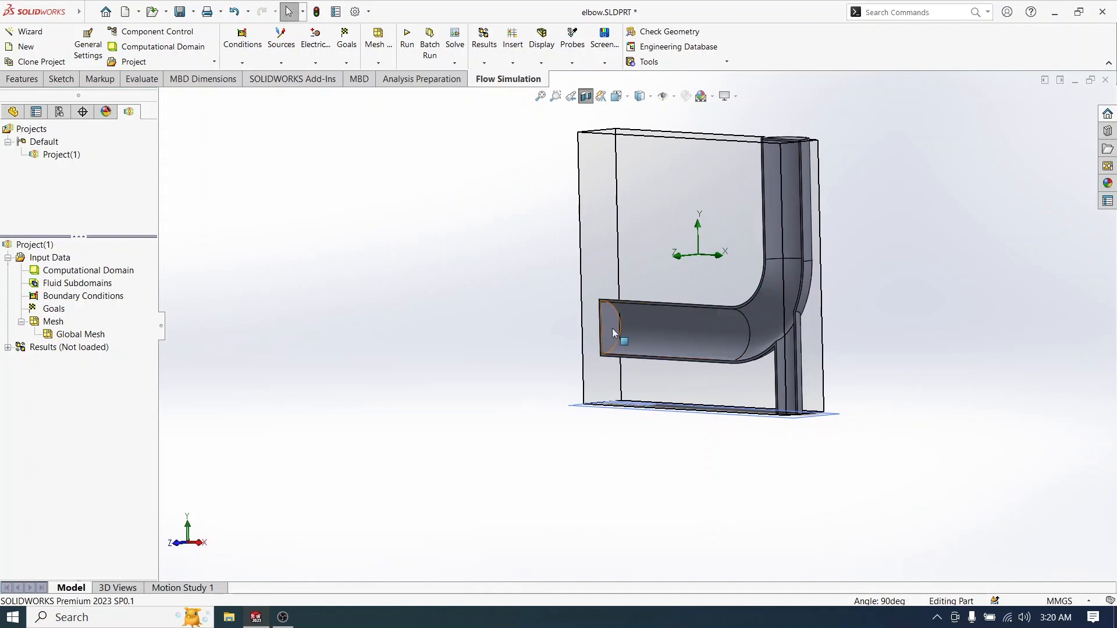
pyautogui.rightClick(49, 297)
pyautogui.click(98, 307)
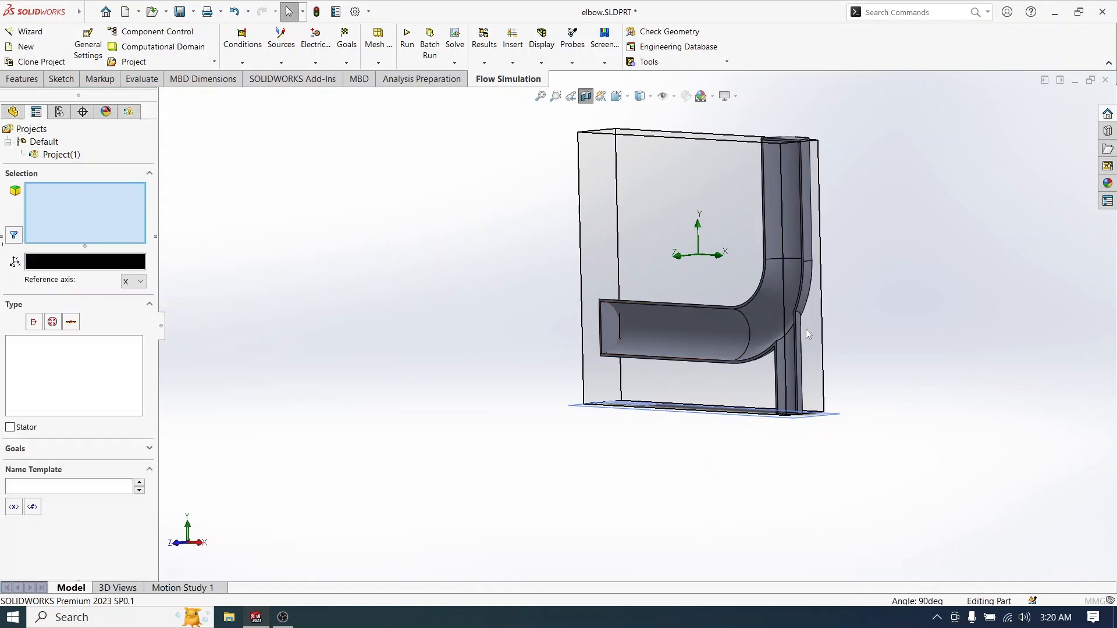
pyautogui.click(29, 371)
pyautogui.click(608, 327)
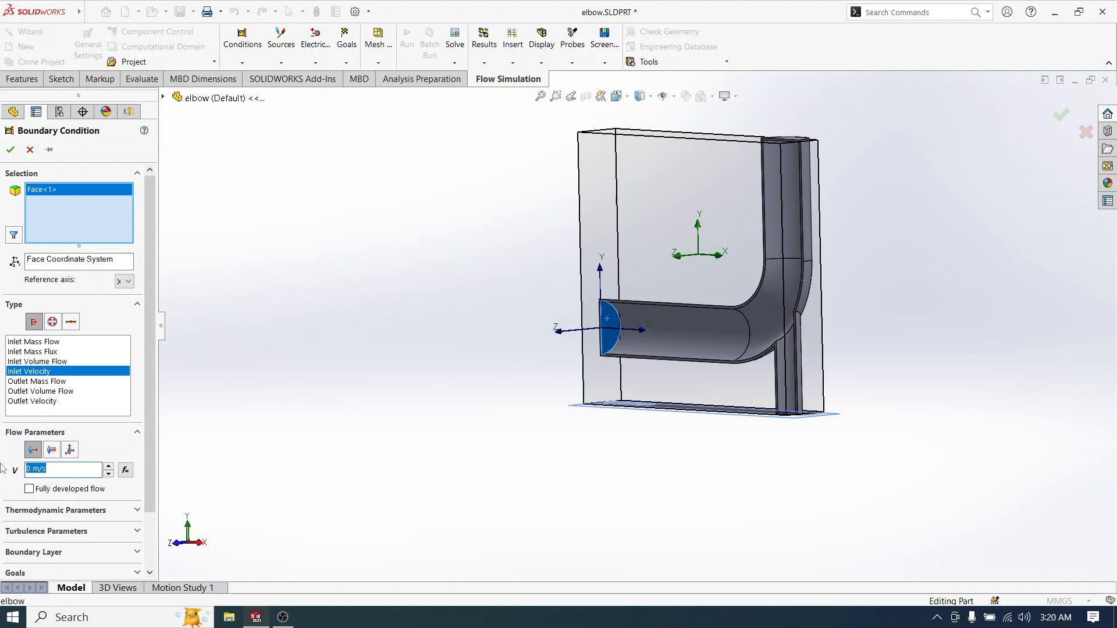
pyautogui.click(28, 489)
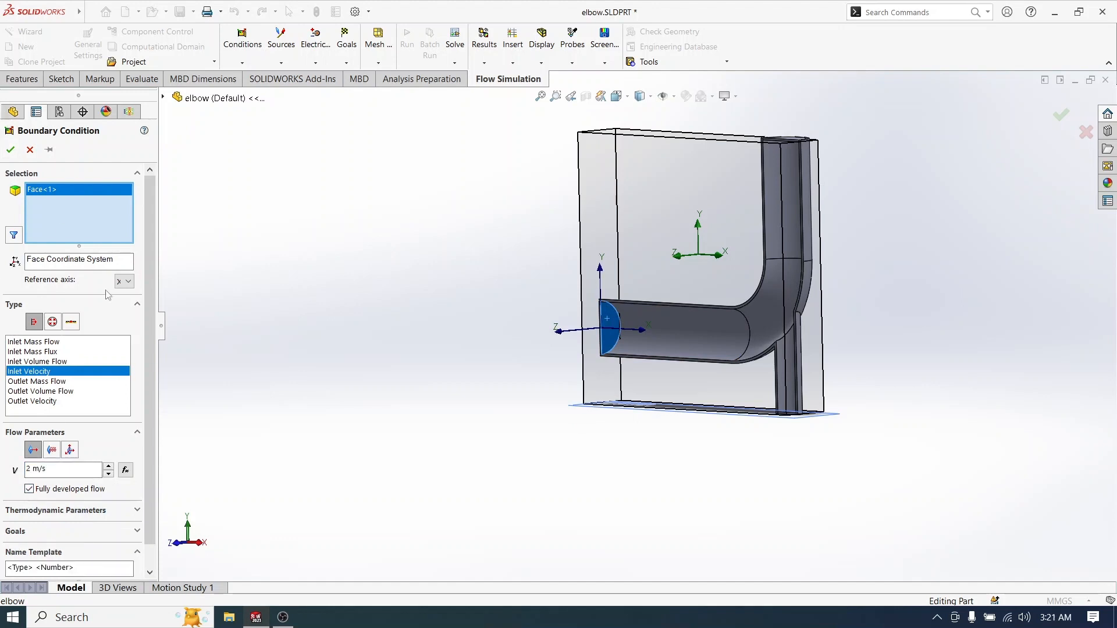
pyautogui.press('Return')
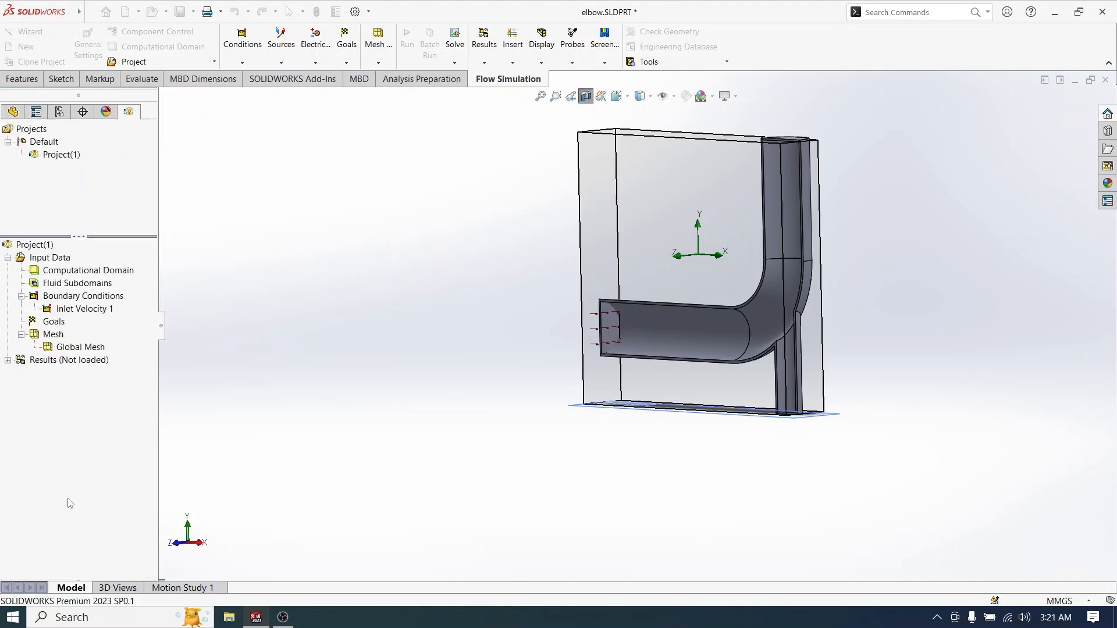
# Step: Create a 3 m/s Inlet Velocity boundary condition at 60 °C with fully developed flow on the inner face of the branch tube's lid
pyautogui.moveTo(642, 299); pyautogui.dragTo(751, 362, button='middle')
pyautogui.scroll(-3, 774, 388)
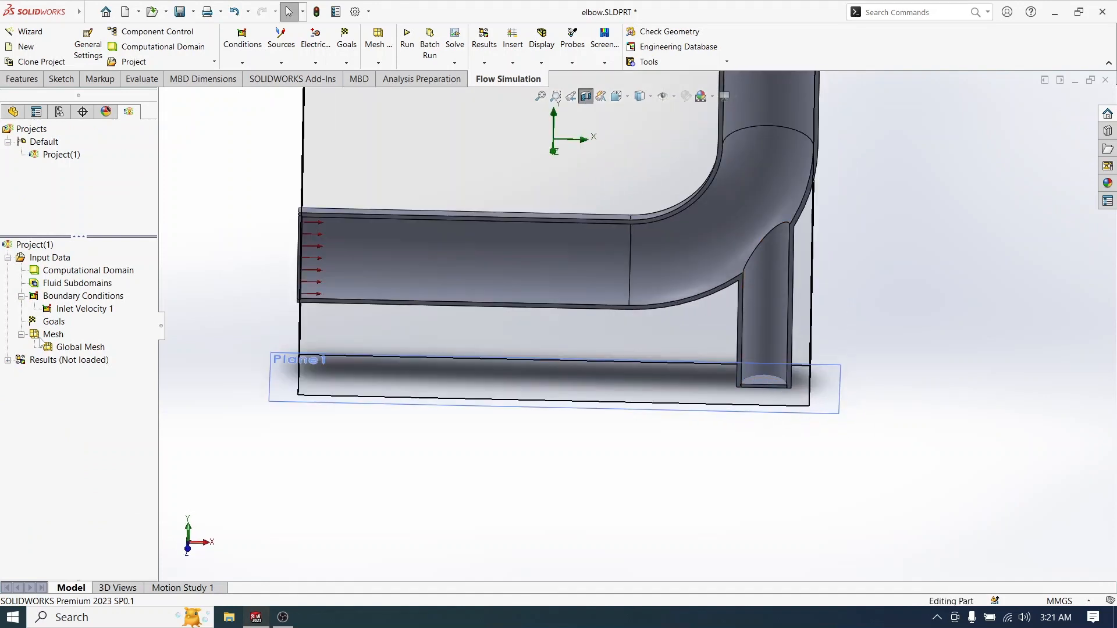
pyautogui.rightClick(56, 296)
pyautogui.click(105, 300)
pyautogui.click(766, 379)
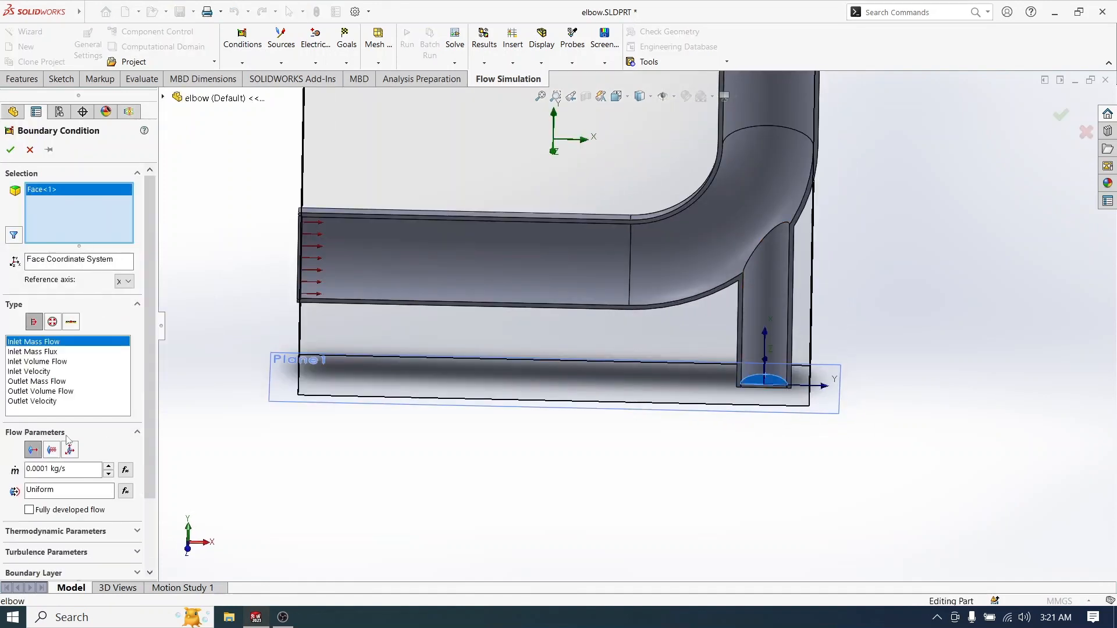
pyautogui.click(29, 371)
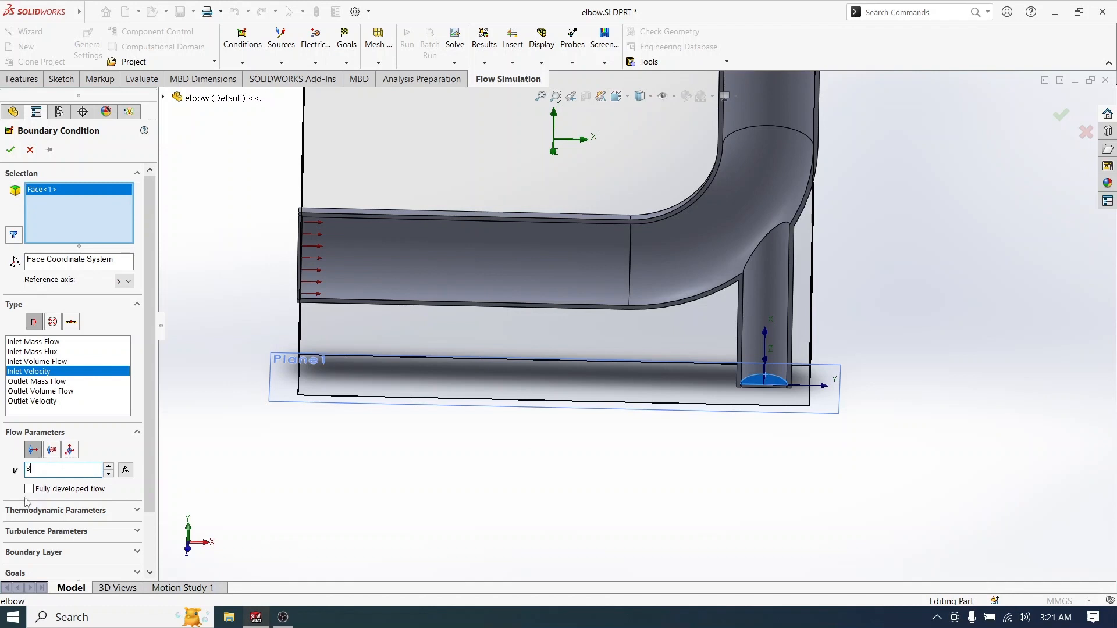
pyautogui.click(29, 489)
pyautogui.scroll(-1, 38, 495)
pyautogui.click(64, 510)
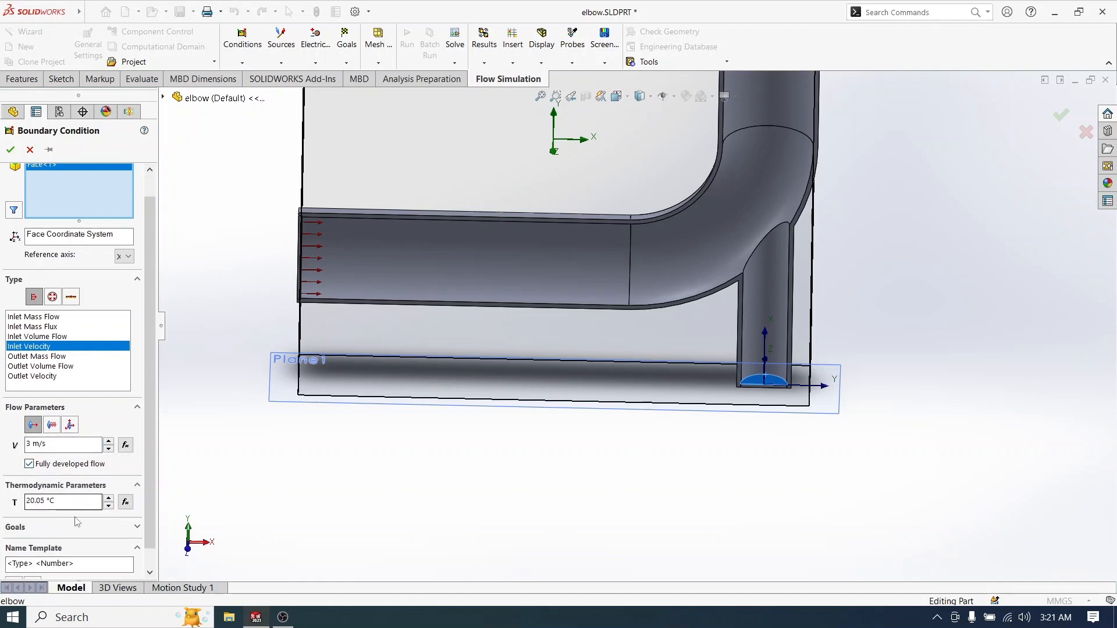
pyautogui.scroll(-1, 79, 480)
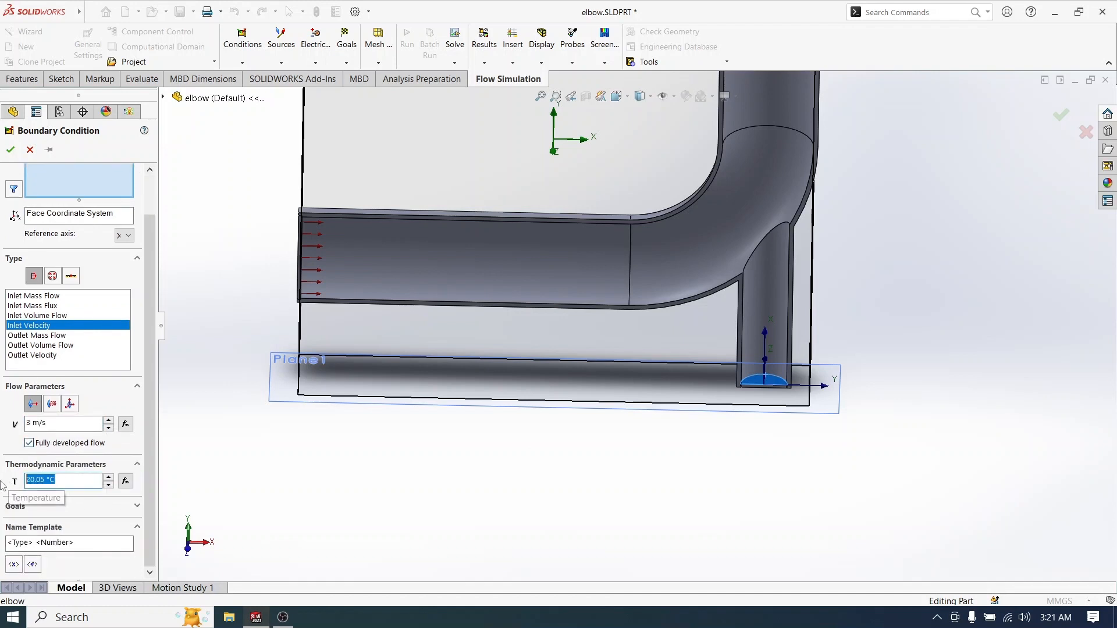
pyautogui.click(10, 149)
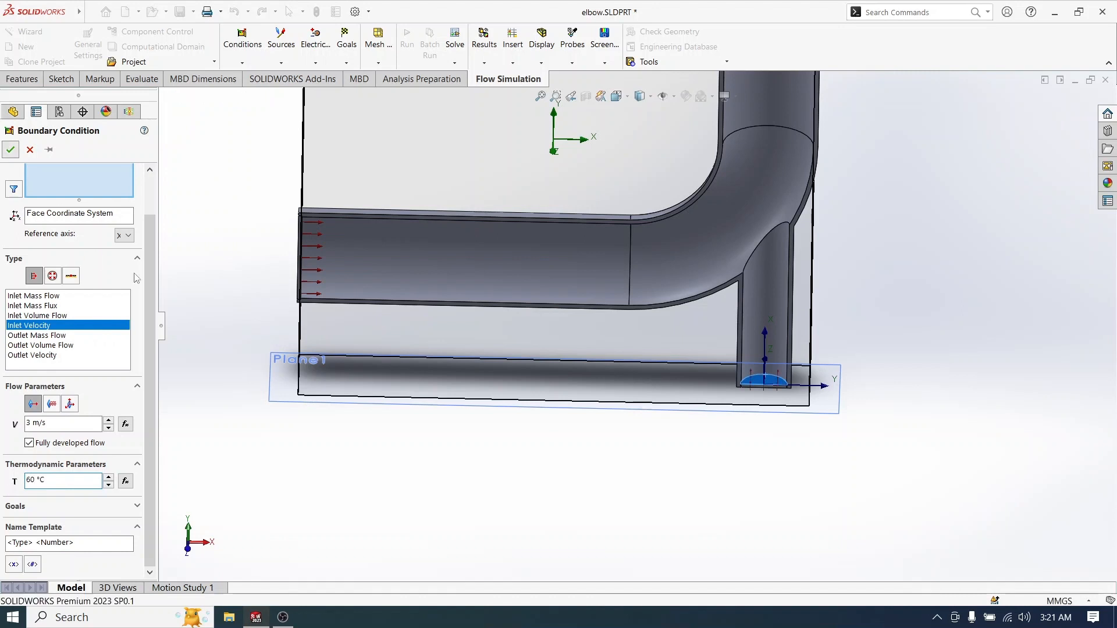
# Step: Edit the horizontal pipe's Inlet Velocity 1 condition to a velocity of 1 m/s and a temperature of 4 °C
pyautogui.doubleClick(84, 308)
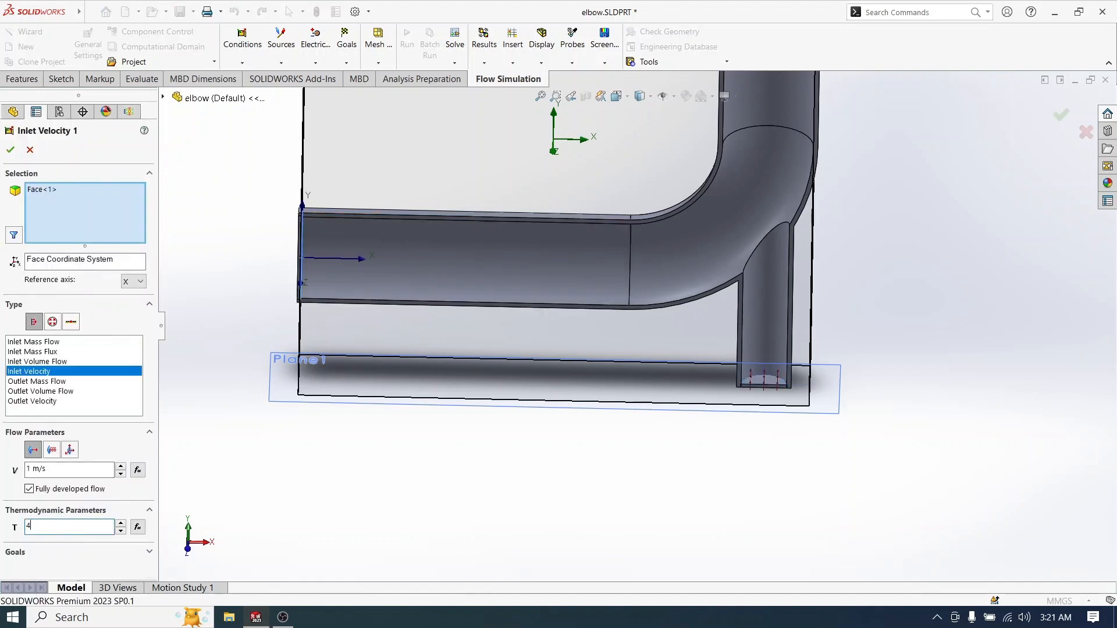
pyautogui.press('Return')
# Step: Create an Environment Pressure boundary condition at 25 °C using the inner face of the vertical pipe's lid
pyautogui.rightClick(93, 296)
pyautogui.click(244, 297)
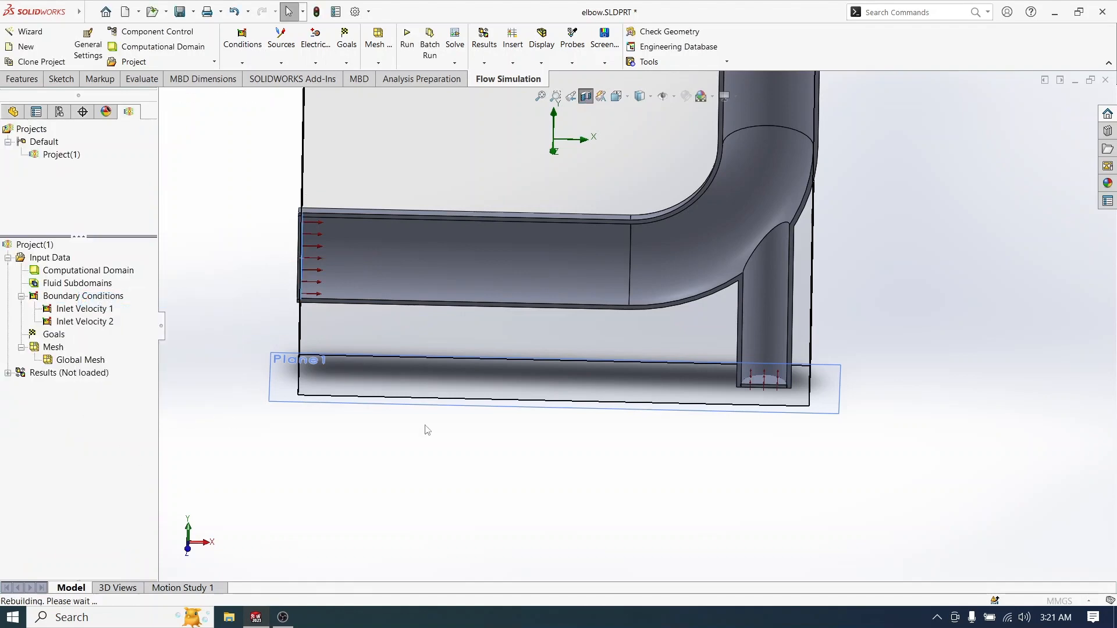
pyautogui.click(53, 322)
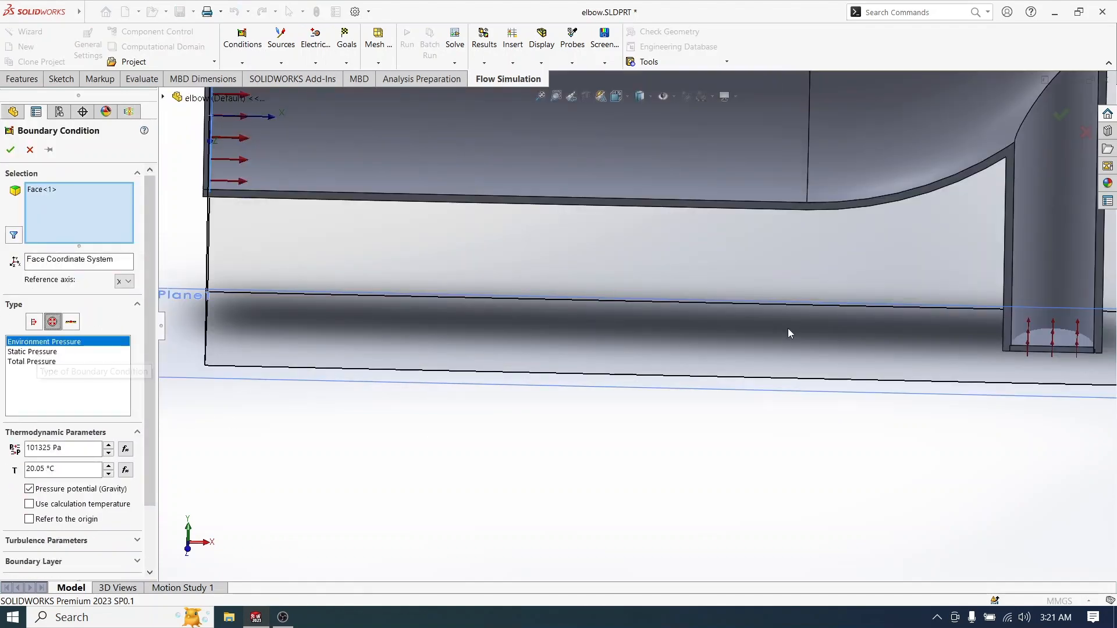
pyautogui.scroll(-5, 703, 89)
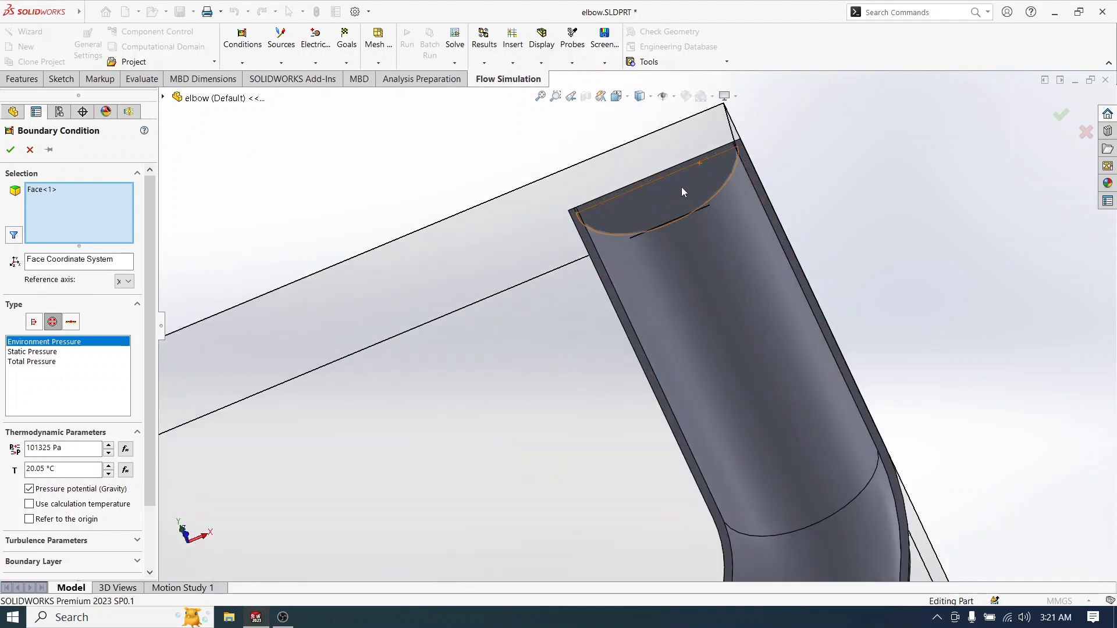
pyautogui.click(682, 187)
pyautogui.scroll(4, 640, 372)
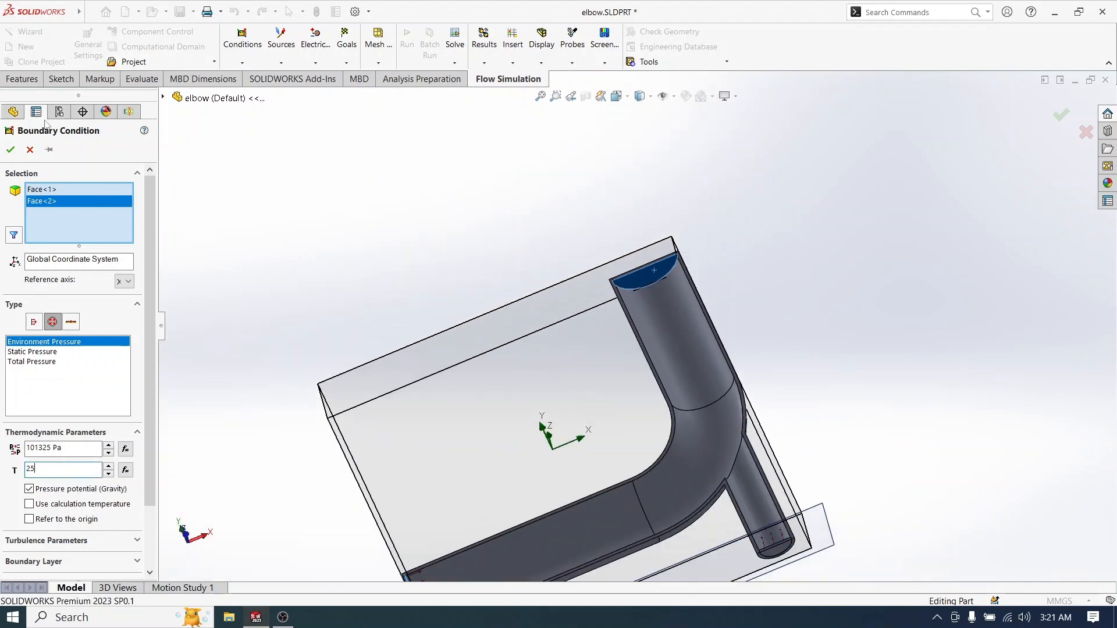
pyautogui.click(10, 150)
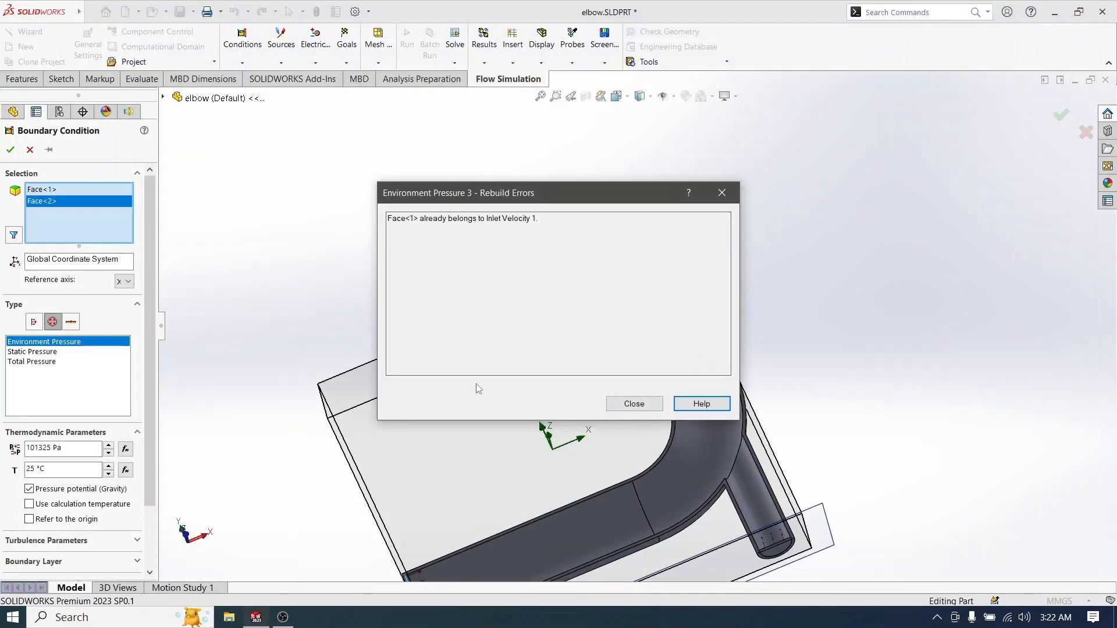
pyautogui.click(634, 404)
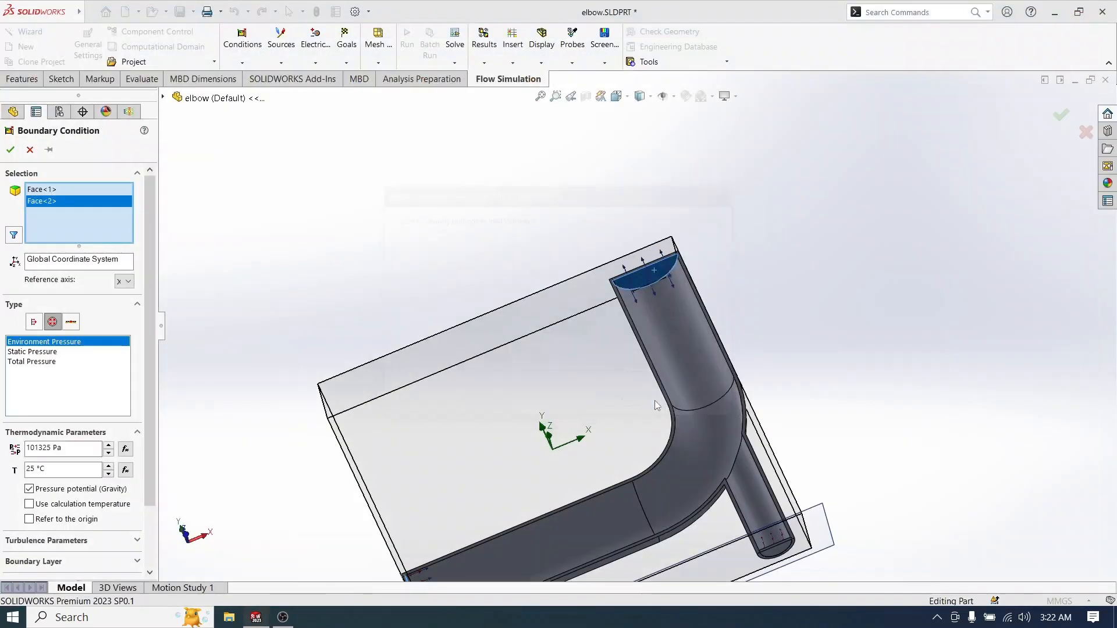
# Step: Clear the face selection of Environment Pressure 3 and reselect only the inner face of the vertical pipe's lid
pyautogui.doubleClick(87, 334)
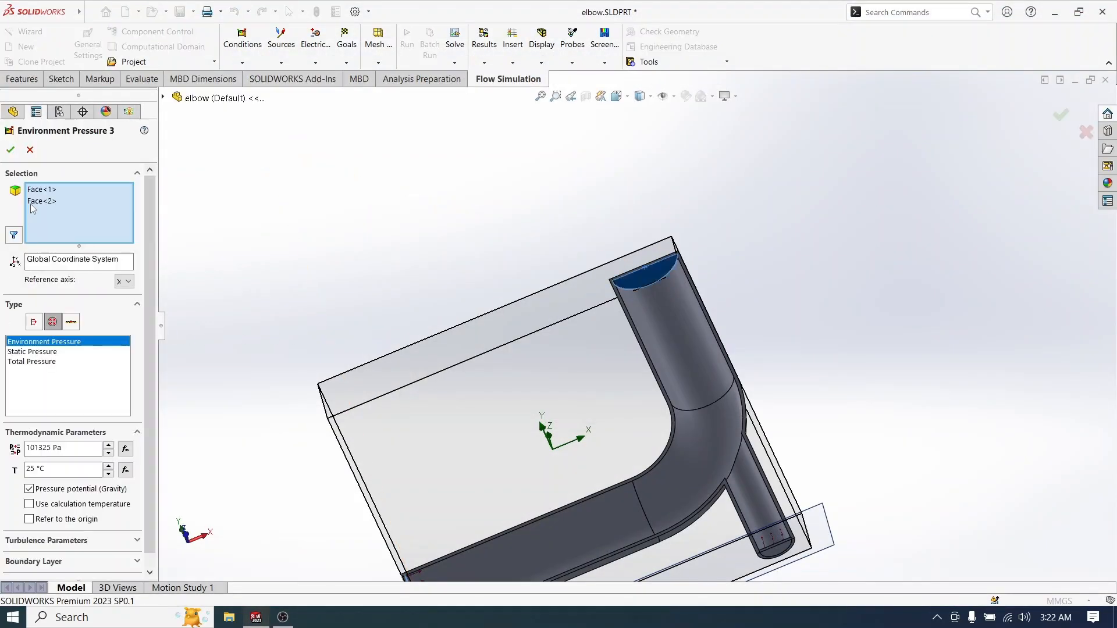
pyautogui.rightClick(44, 196)
pyautogui.click(87, 207)
pyautogui.click(643, 274)
pyautogui.click(11, 150)
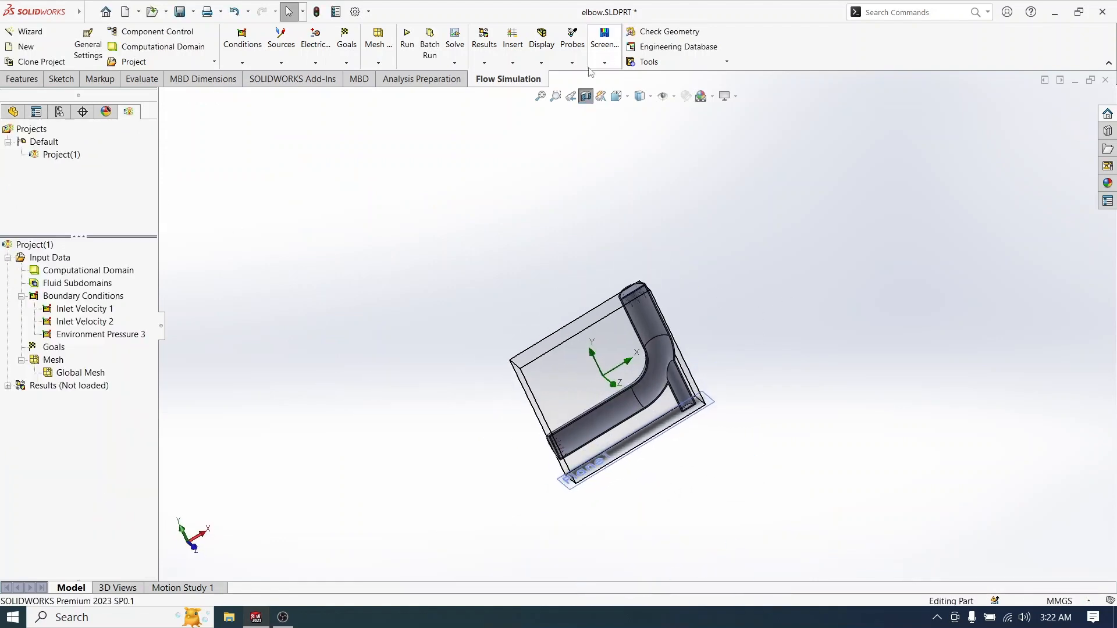
# Step: Add surface goals for average fluid temperature, mass flow rate and average velocity on the inner face of the vertical pipe's lid
pyautogui.click(616, 96)
pyautogui.click(526, 390)
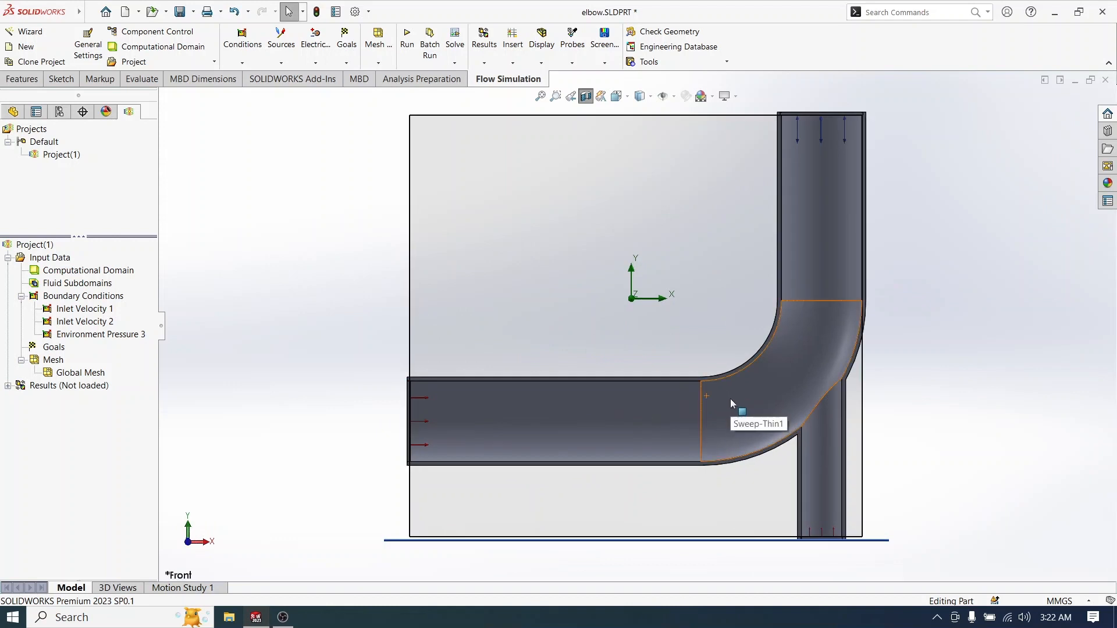
pyautogui.rightClick(46, 349)
pyautogui.click(108, 386)
pyautogui.moveTo(825, 276); pyautogui.dragTo(826, 169, button='middle')
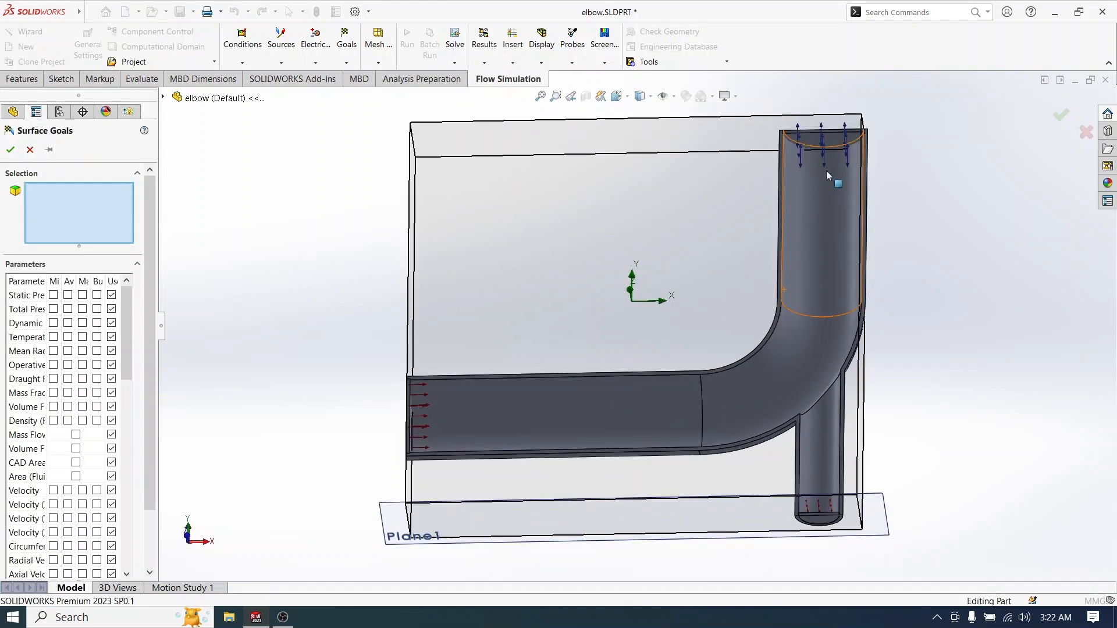
pyautogui.click(825, 140)
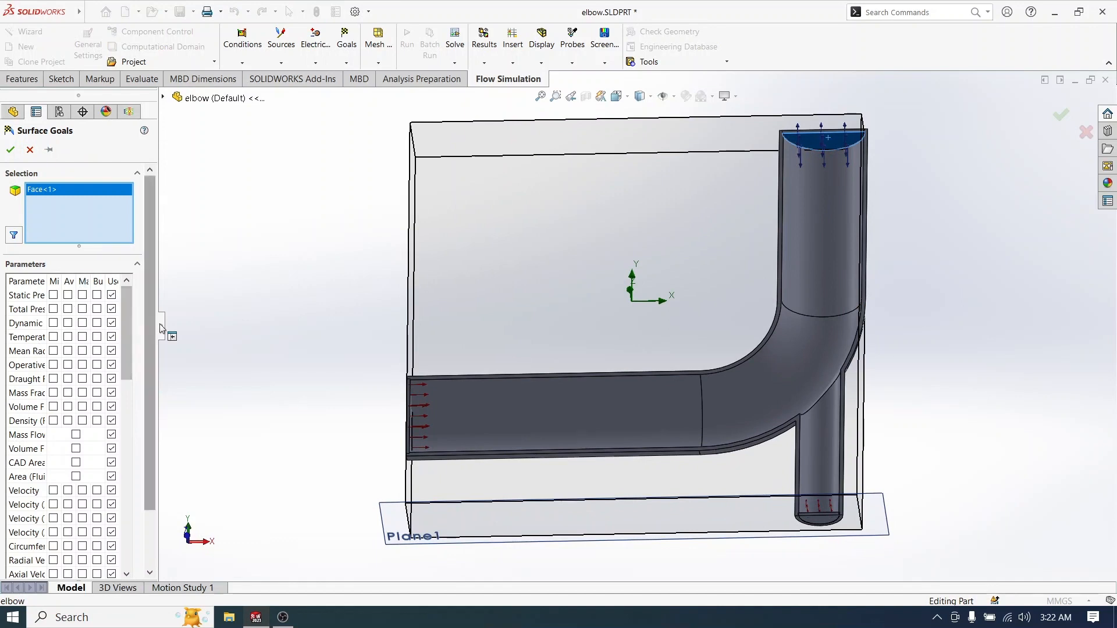
pyautogui.moveTo(158, 302); pyautogui.dragTo(284, 298)
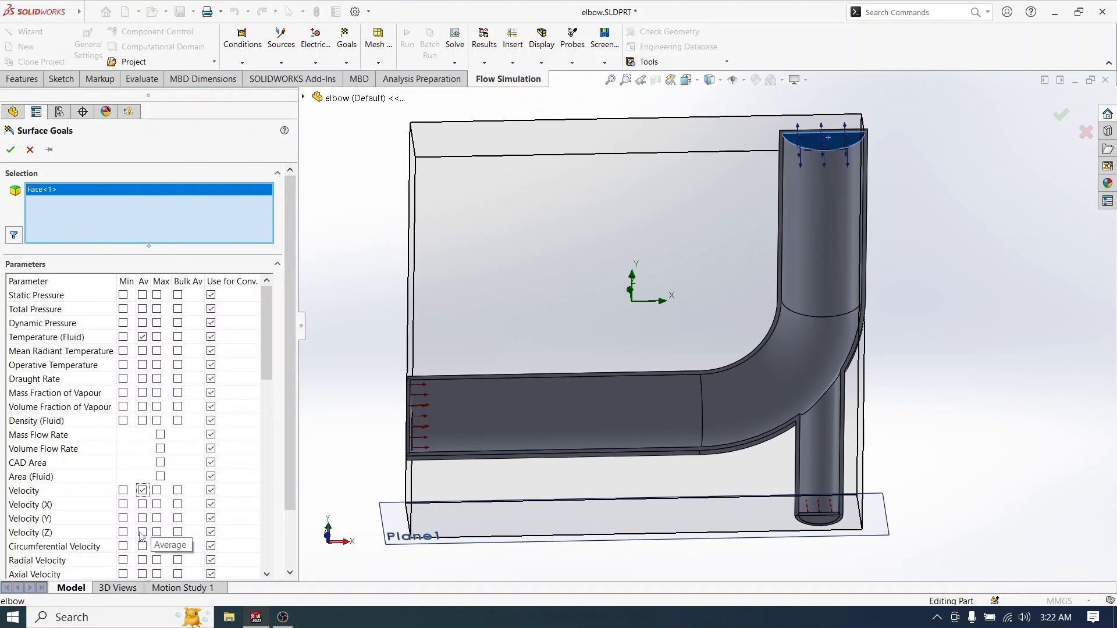
pyautogui.click(10, 150)
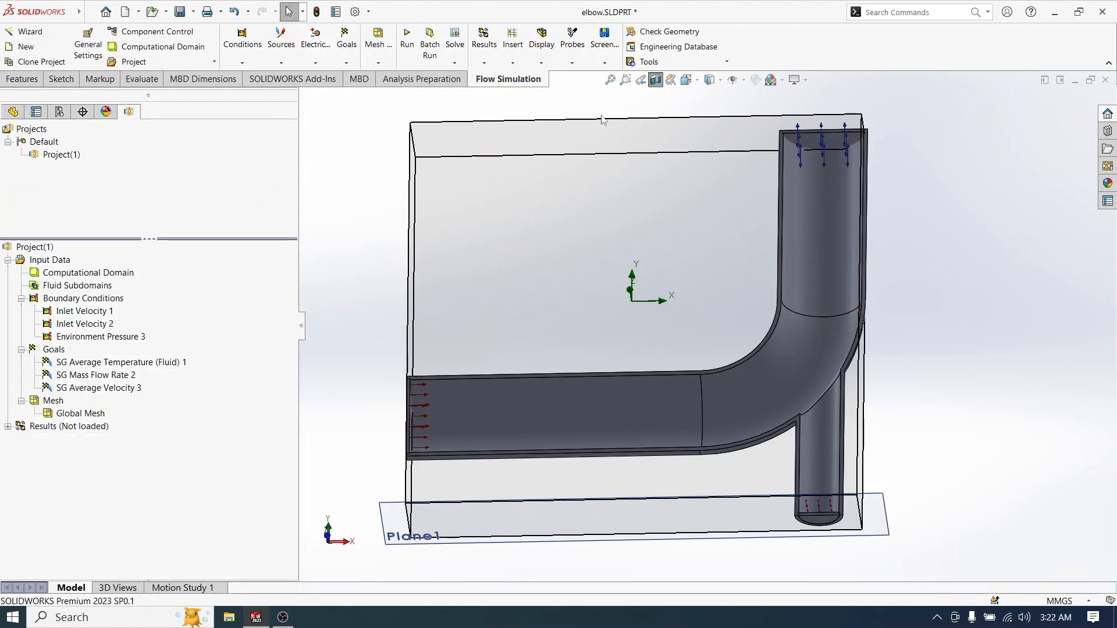
# Step: Show the model from the front and run the flow simulation as a new calculation on this computer
pyautogui.click(686, 80)
pyautogui.click(577, 407)
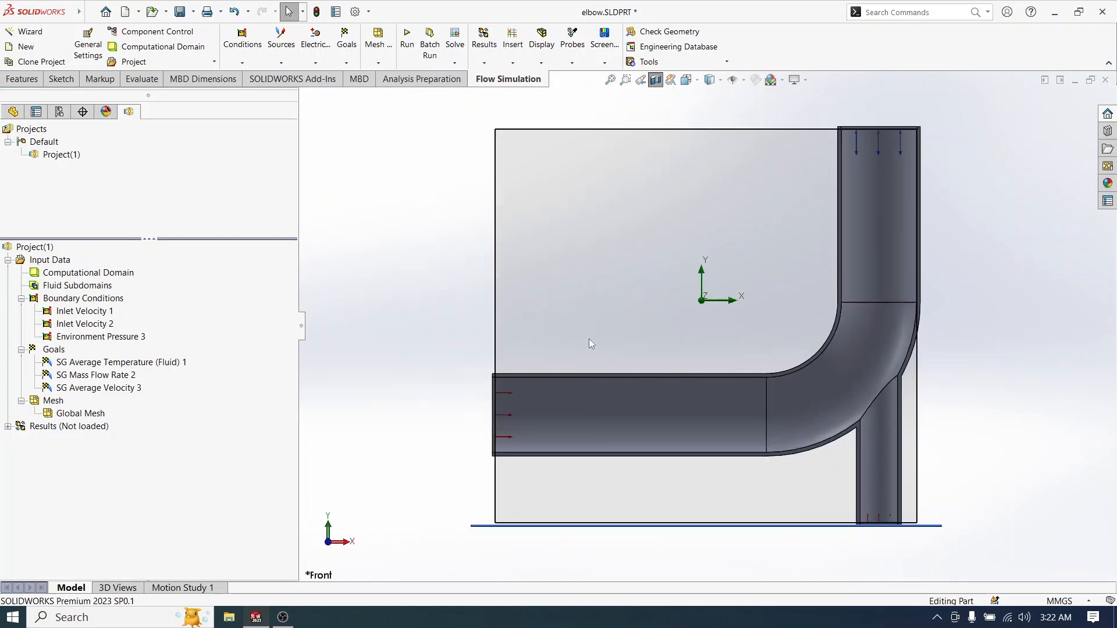
pyautogui.click(408, 42)
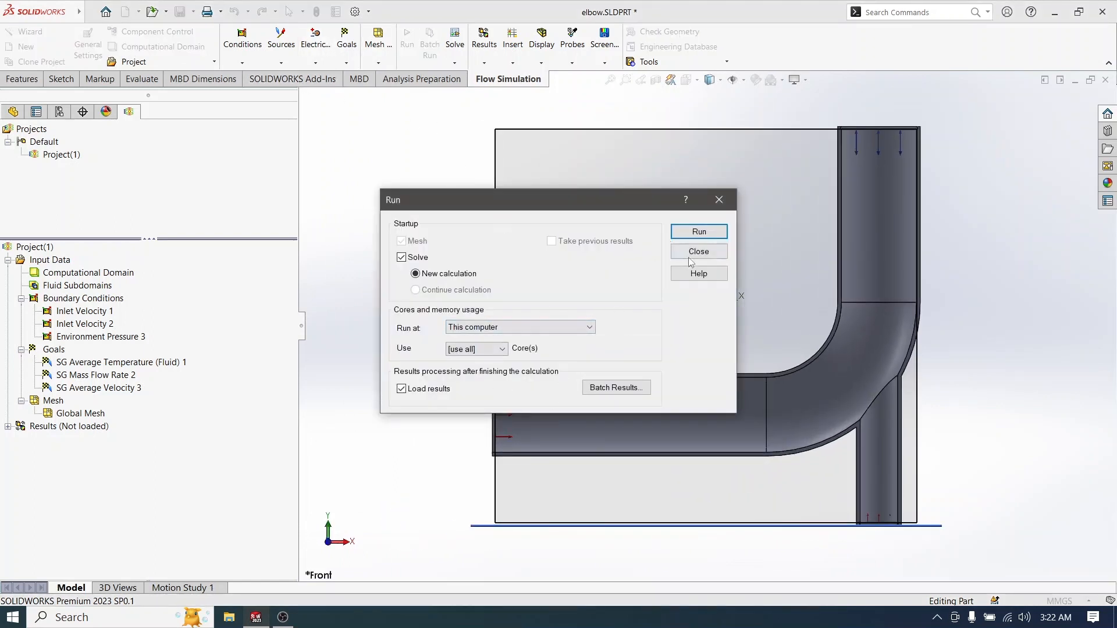
pyautogui.click(699, 234)
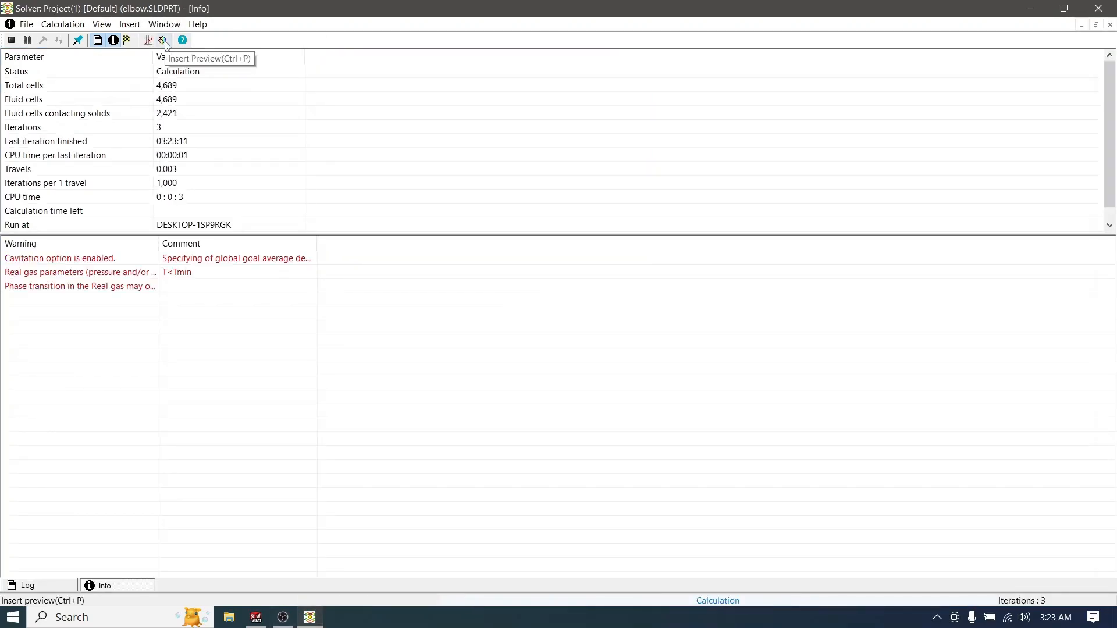
# Step: Insert a solver preview on the Front Plane with Temperature as the contour parameter
pyautogui.click(163, 40)
pyautogui.click(532, 227)
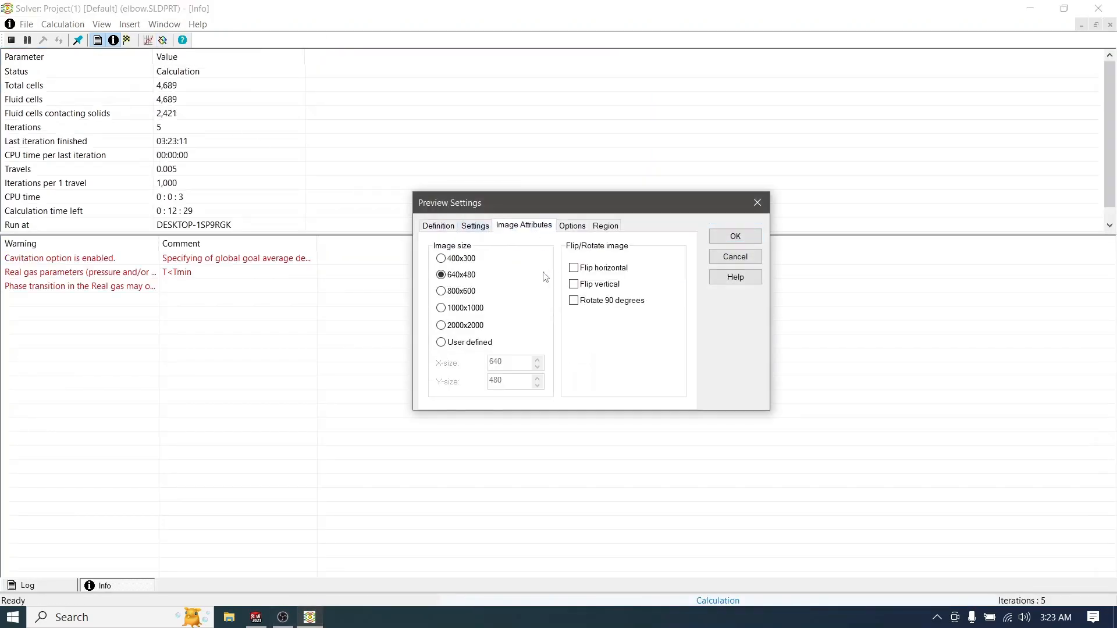
pyautogui.click(474, 227)
pyautogui.click(640, 259)
pyautogui.click(582, 297)
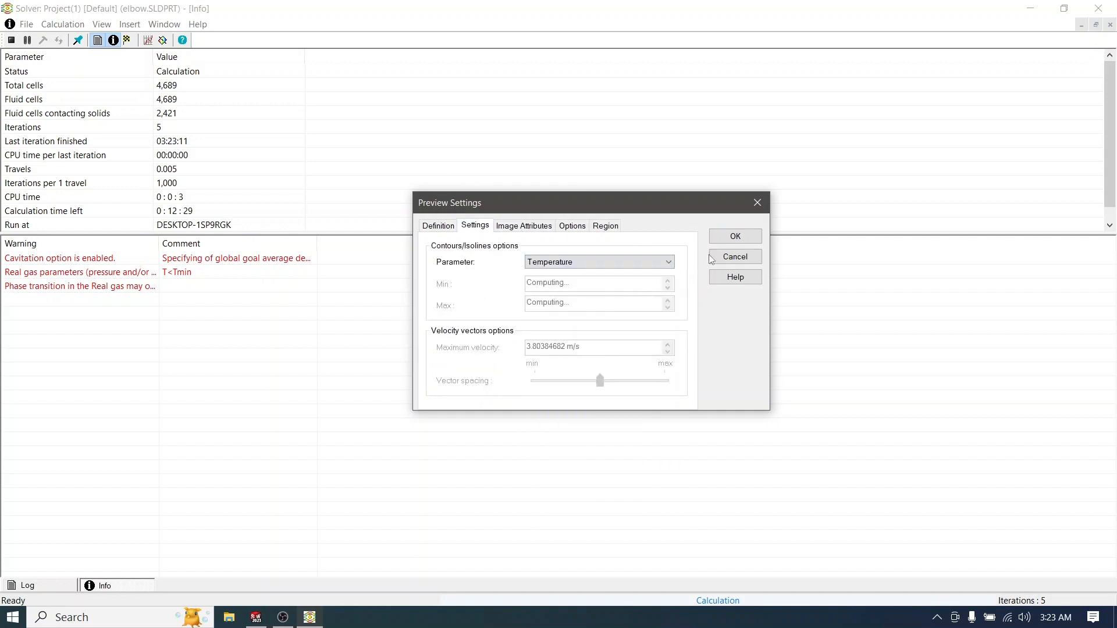
pyautogui.click(736, 236)
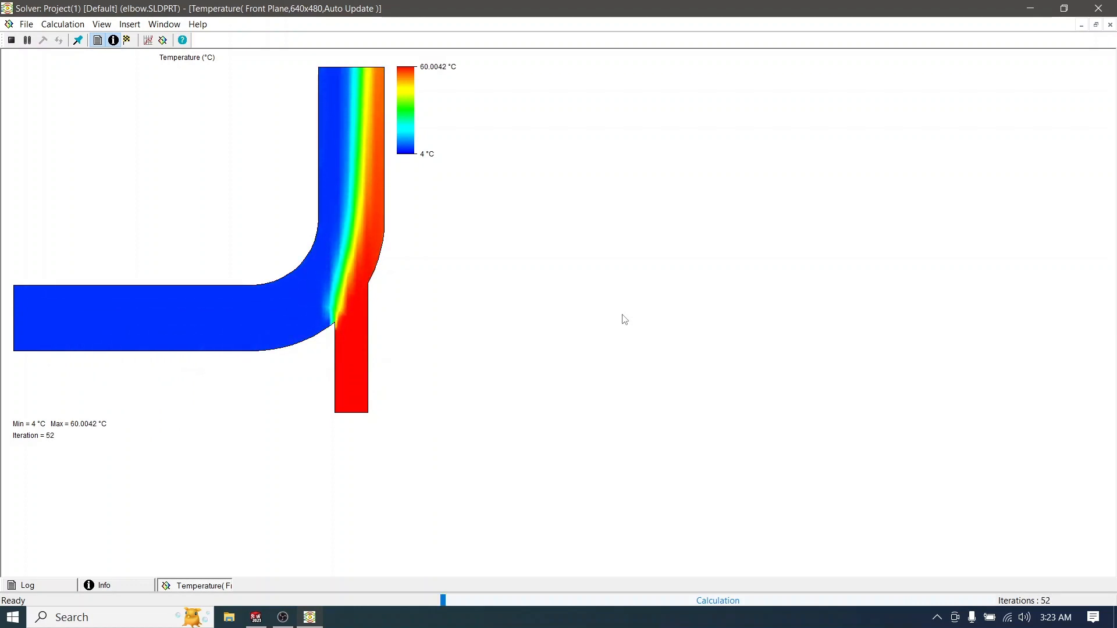
# Step: Stop the calculation with its results saved, and rerun the simulation as a new calculation
pyautogui.click(1107, 12)
pyautogui.click(496, 342)
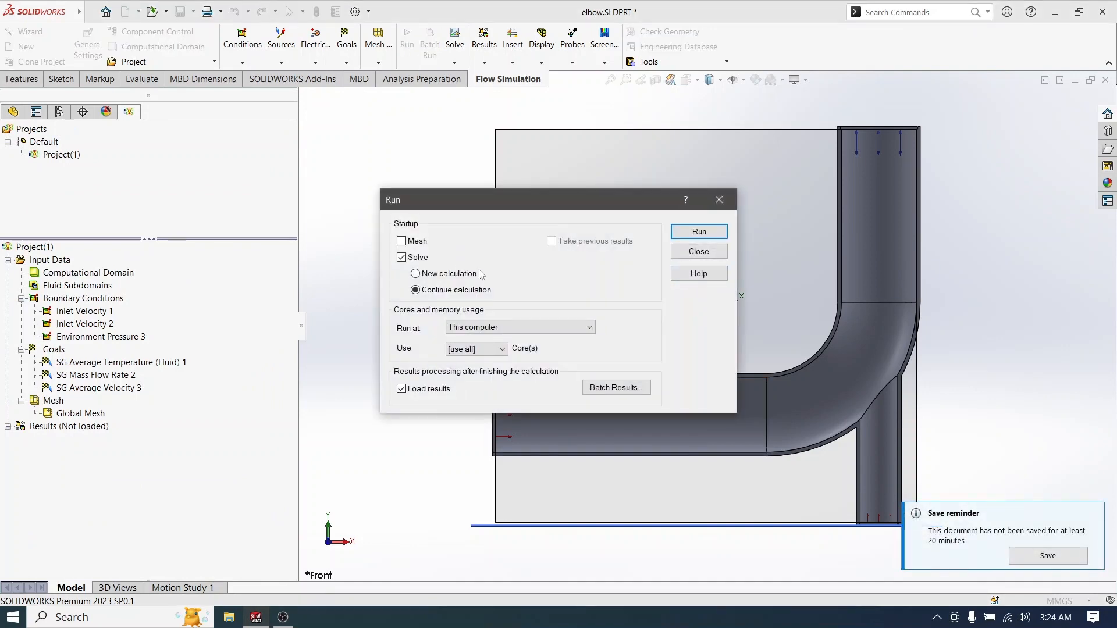
pyautogui.click(481, 274)
pyautogui.click(699, 232)
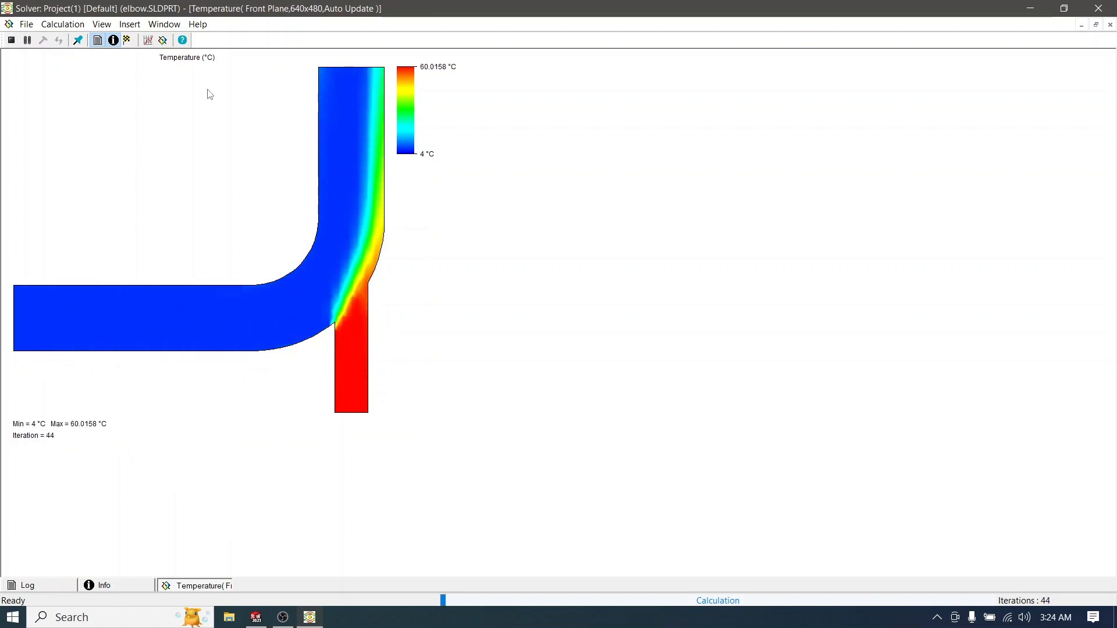
# Step: Stop the calculation with its results saved, and edit the parameters of the branch tube's Inlet Velocity 2 condition
pyautogui.click(1098, 8)
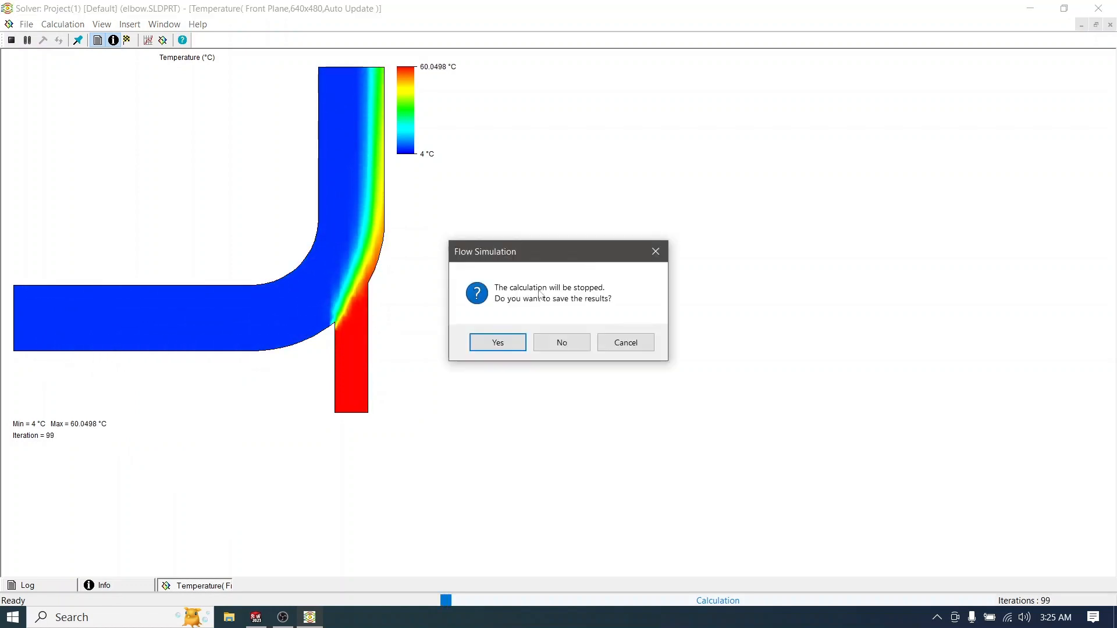
pyautogui.click(496, 341)
pyautogui.rightClick(77, 325)
pyautogui.click(116, 335)
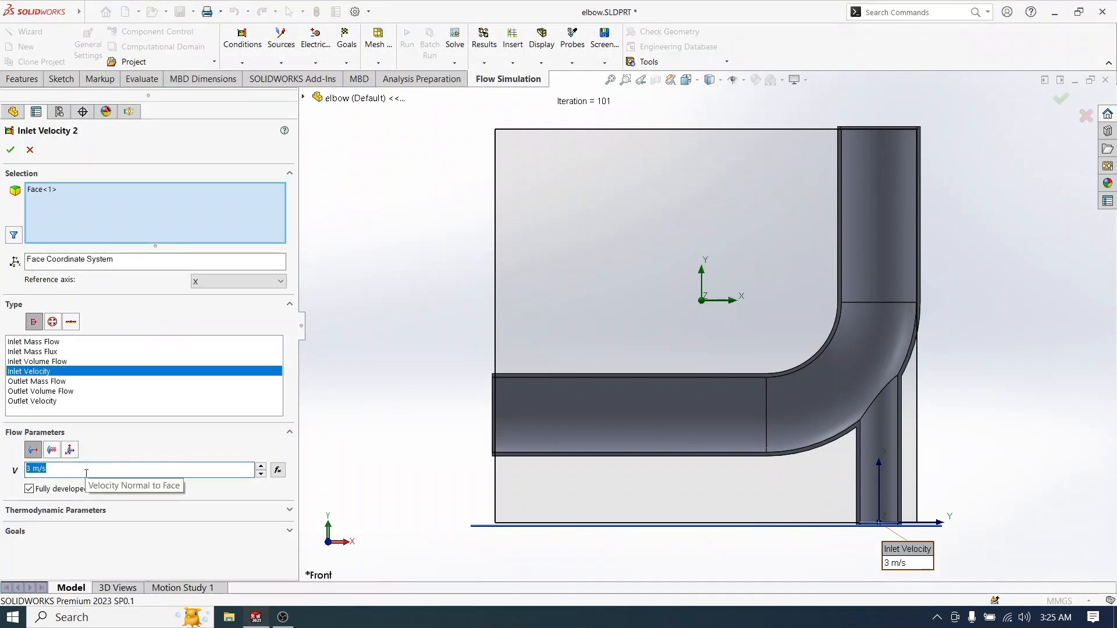
pyautogui.click(77, 532)
pyautogui.click(11, 150)
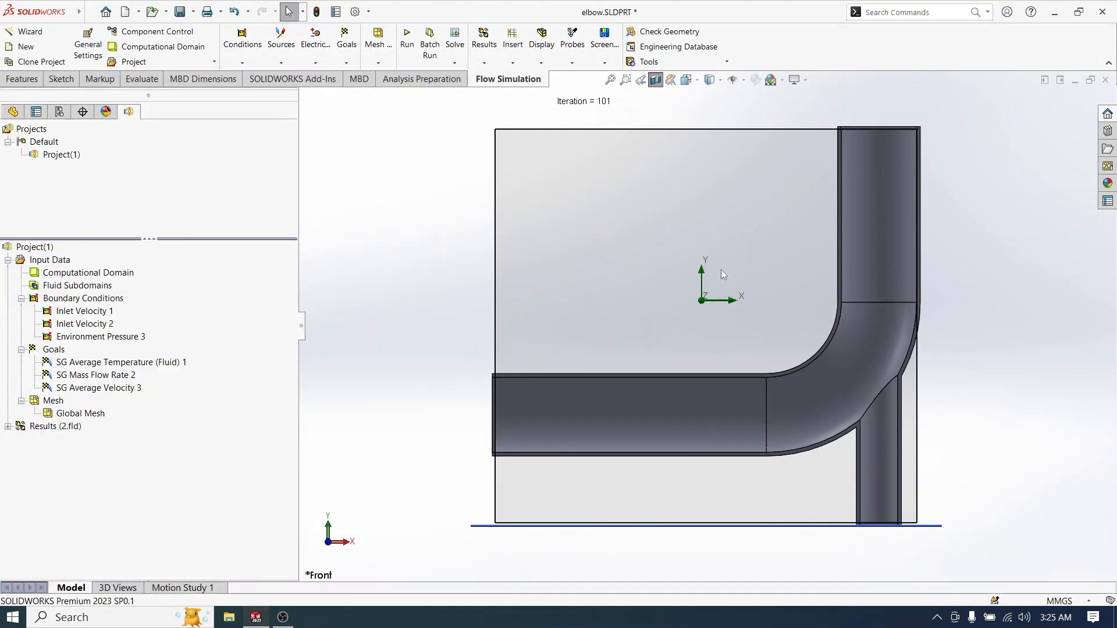
# Step: Run the simulation again as a new calculation and view the Front Plane temperature preview in the solver
pyautogui.click(406, 40)
pyautogui.click(417, 274)
pyautogui.click(703, 233)
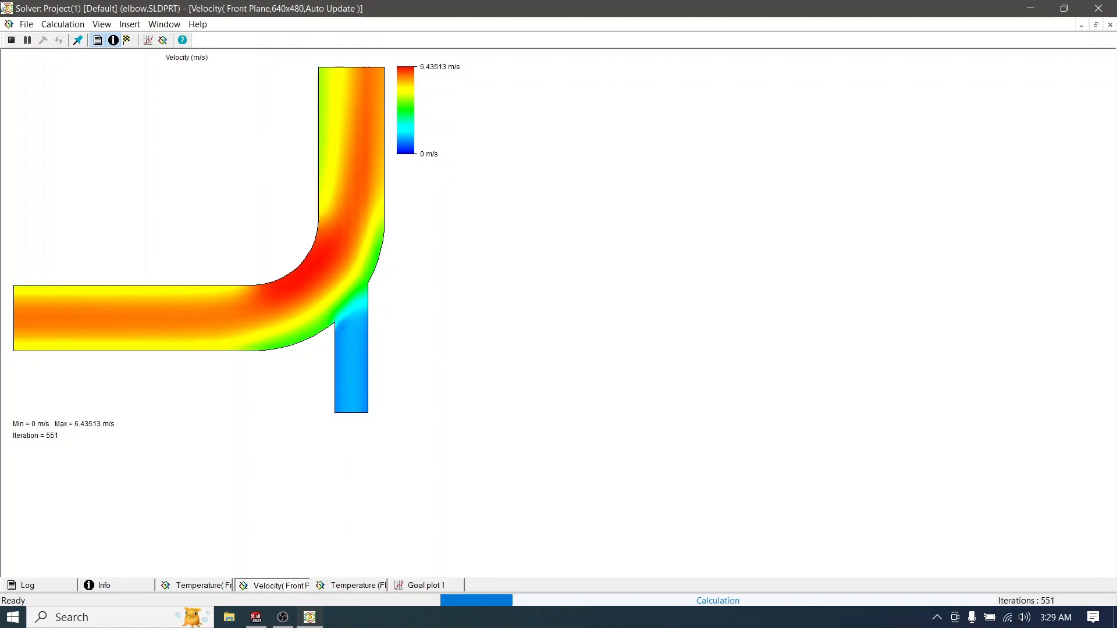
pyautogui.click(197, 585)
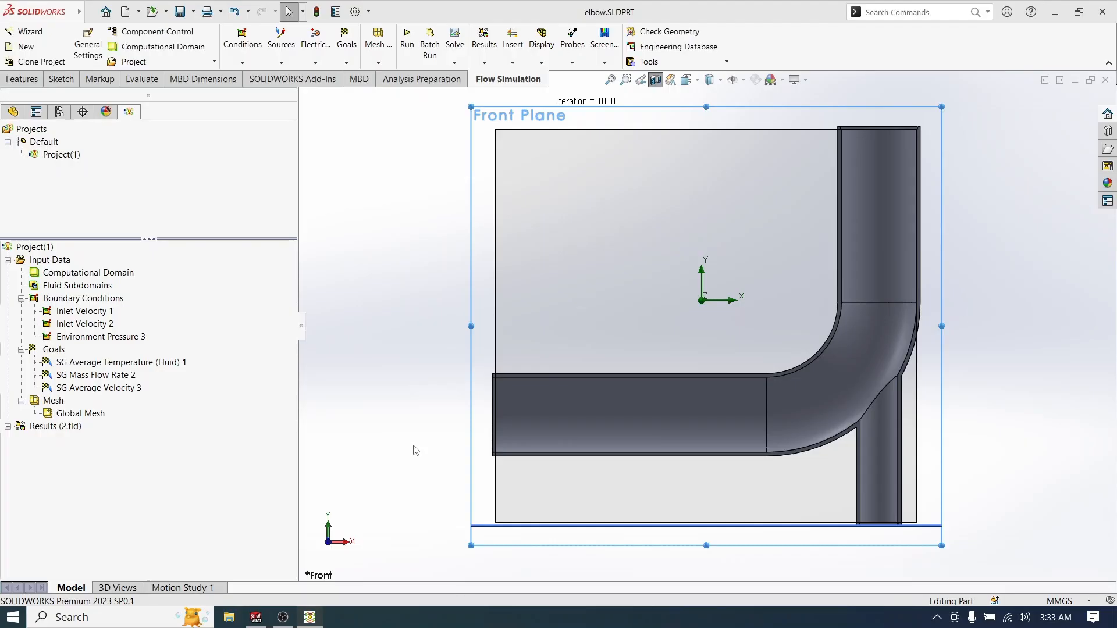
# Step: Create a Front Plane cut plot with Temperature contours, Pressure isolines and vectors, and hide the plot after viewing it
pyautogui.click(673, 401)
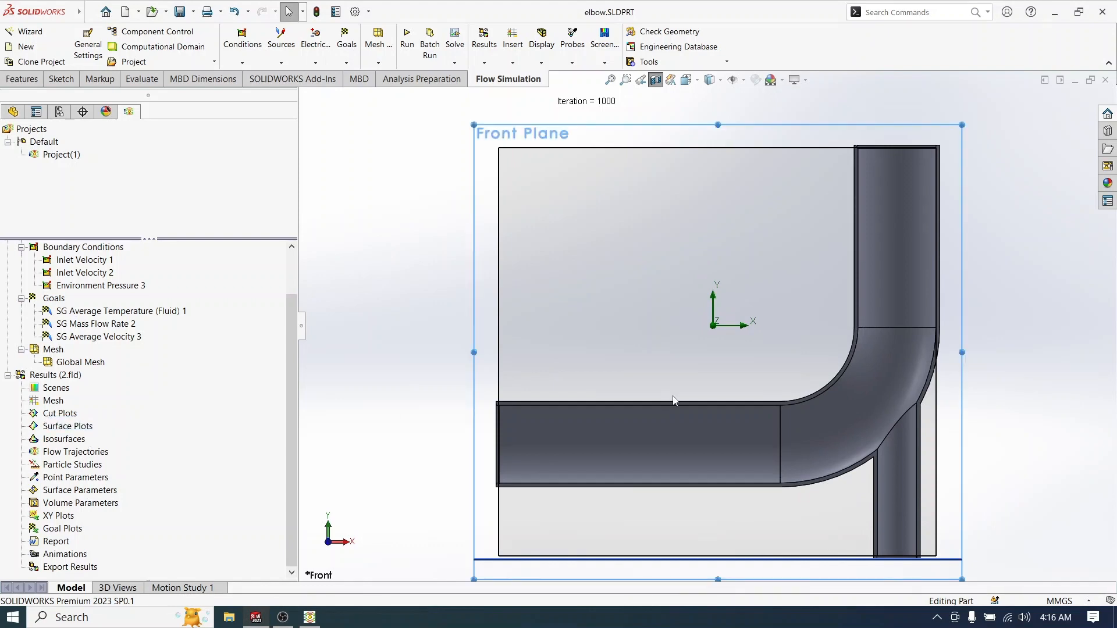
pyautogui.doubleClick(65, 413)
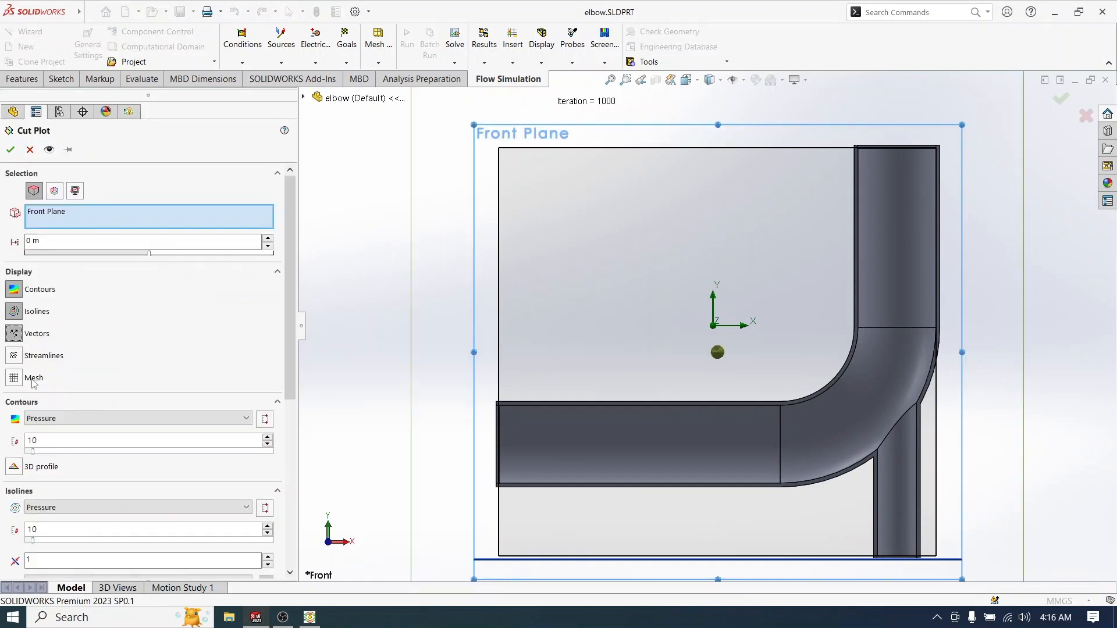
pyautogui.click(52, 418)
pyautogui.click(48, 217)
pyautogui.click(11, 150)
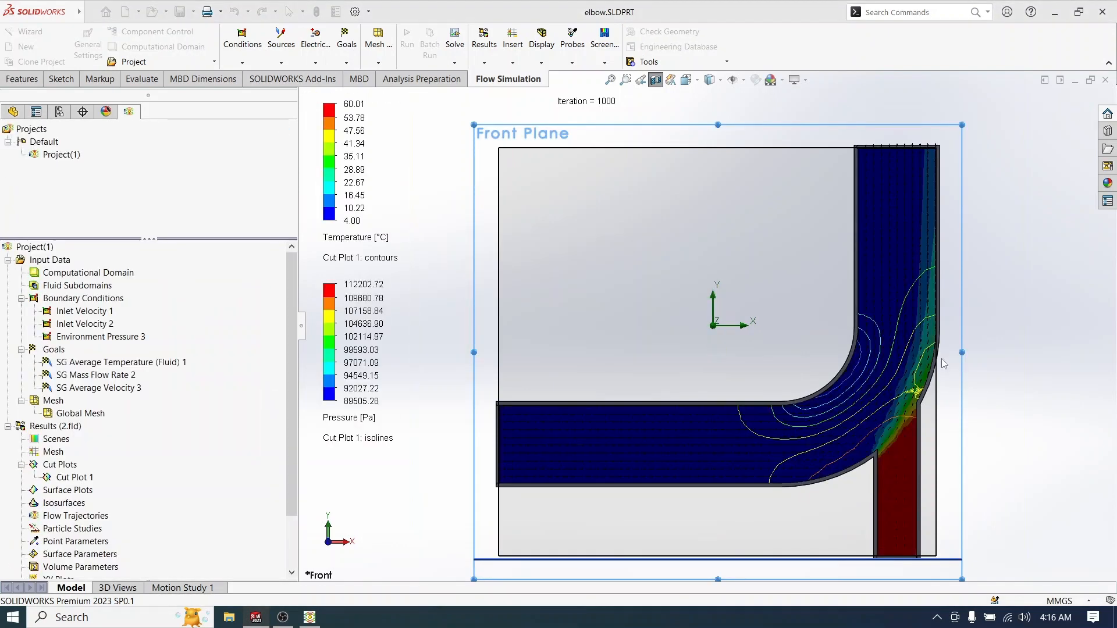
pyautogui.rightClick(68, 480)
pyautogui.click(82, 285)
# Step: Set up new flow trajectories with 100 points, shown as Lines with Arrows and coloured by Velocity
pyautogui.doubleClick(75, 515)
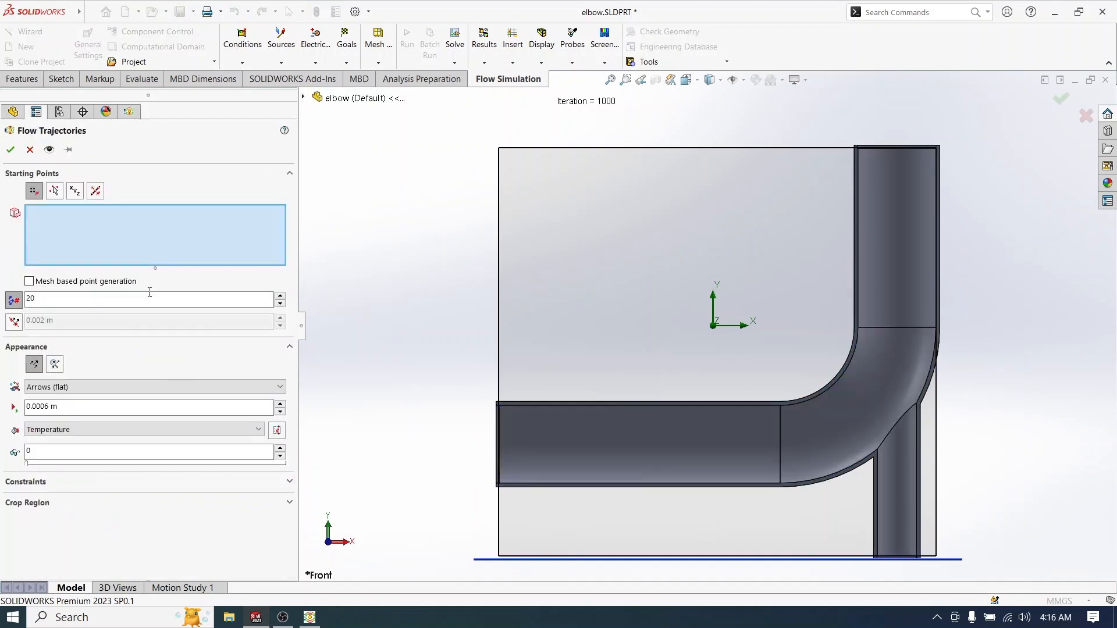
pyautogui.click(48, 430)
pyautogui.click(39, 385)
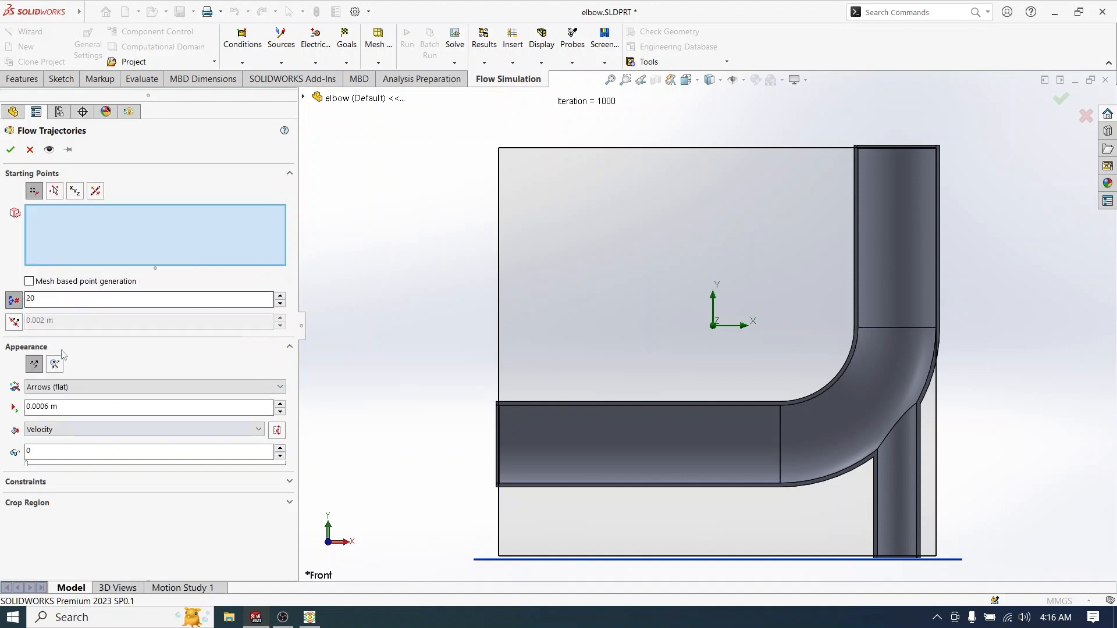
pyautogui.click(39, 387)
pyautogui.click(36, 355)
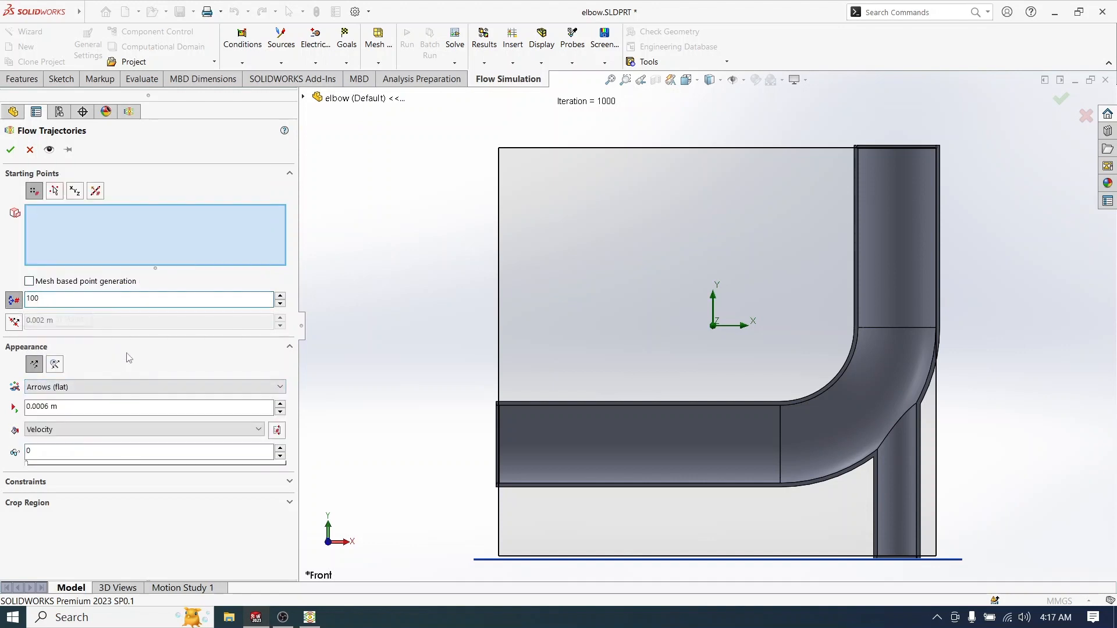
pyautogui.click(151, 387)
pyautogui.click(52, 417)
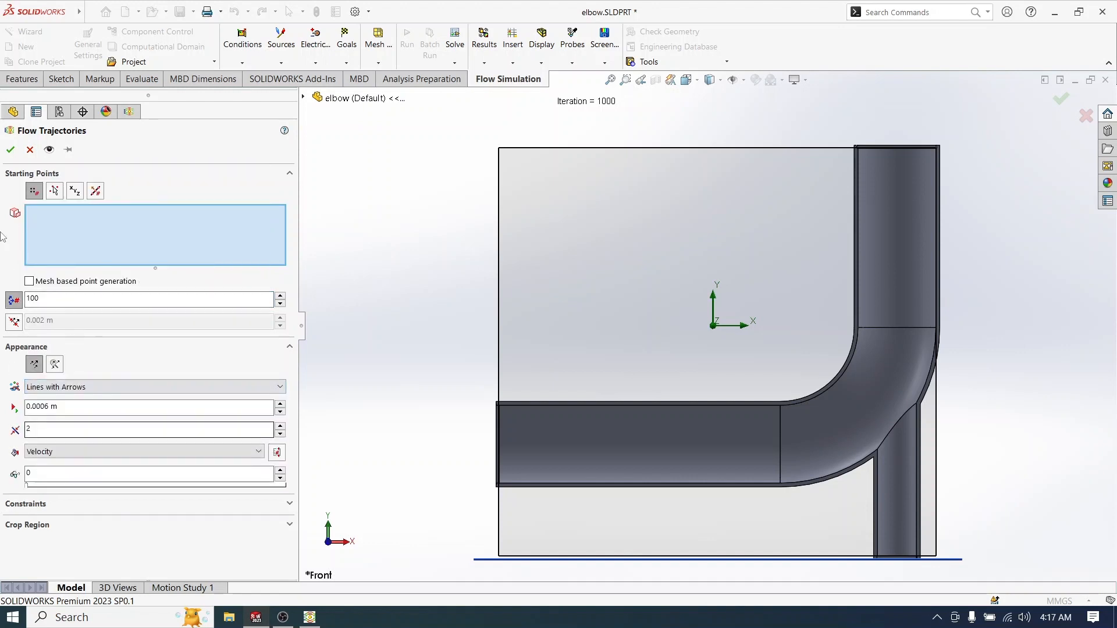
# Step: Choose the openings of the main pipe and the branch tube as starting points and generate the flow trajectories
pyautogui.click(644, 438)
pyautogui.click(618, 336)
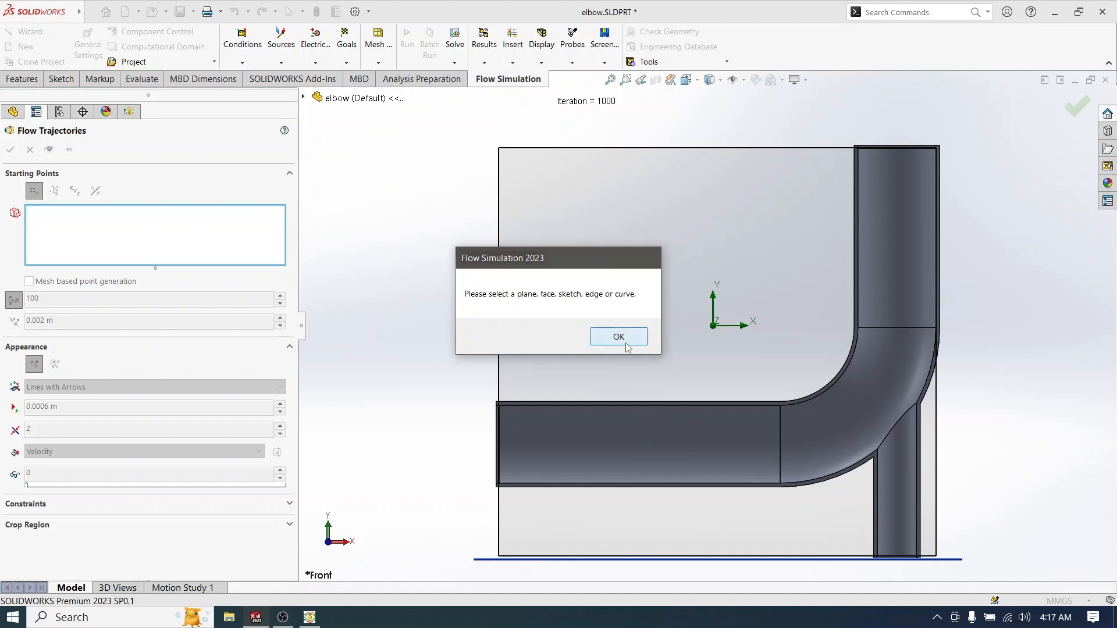
pyautogui.moveTo(618, 337); pyautogui.dragTo(832, 428, button='middle')
pyautogui.click(573, 443)
pyautogui.click(890, 573)
pyautogui.press('Return')
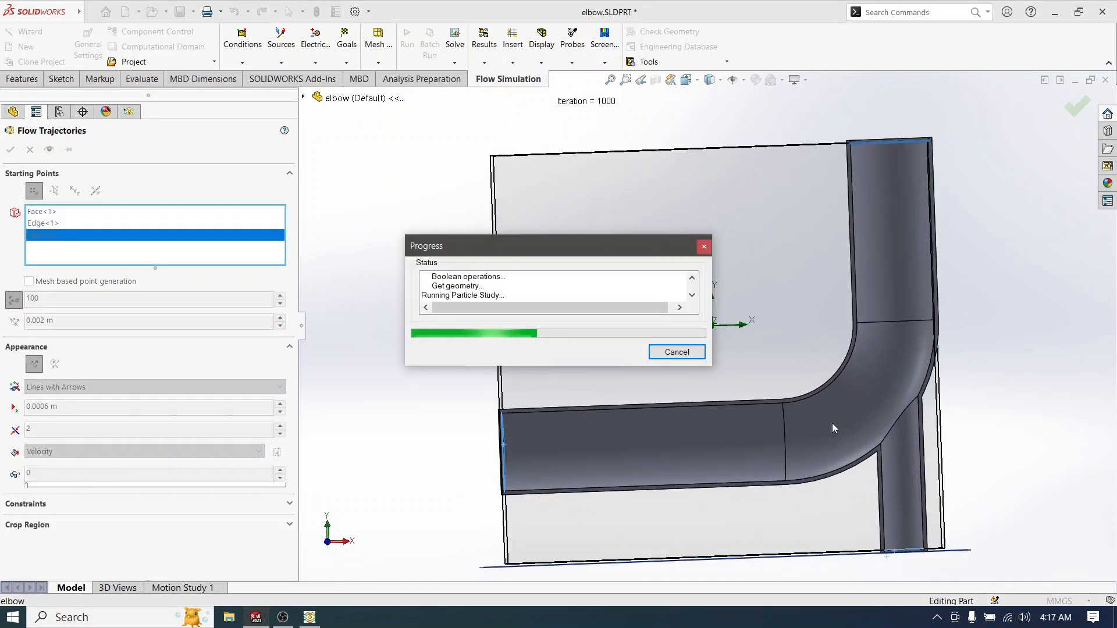
# Step: Play the velocity flow trajectories animation, examine the flow through the bend and branch junction, and stop it
pyautogui.scroll(-5, 822, 437)
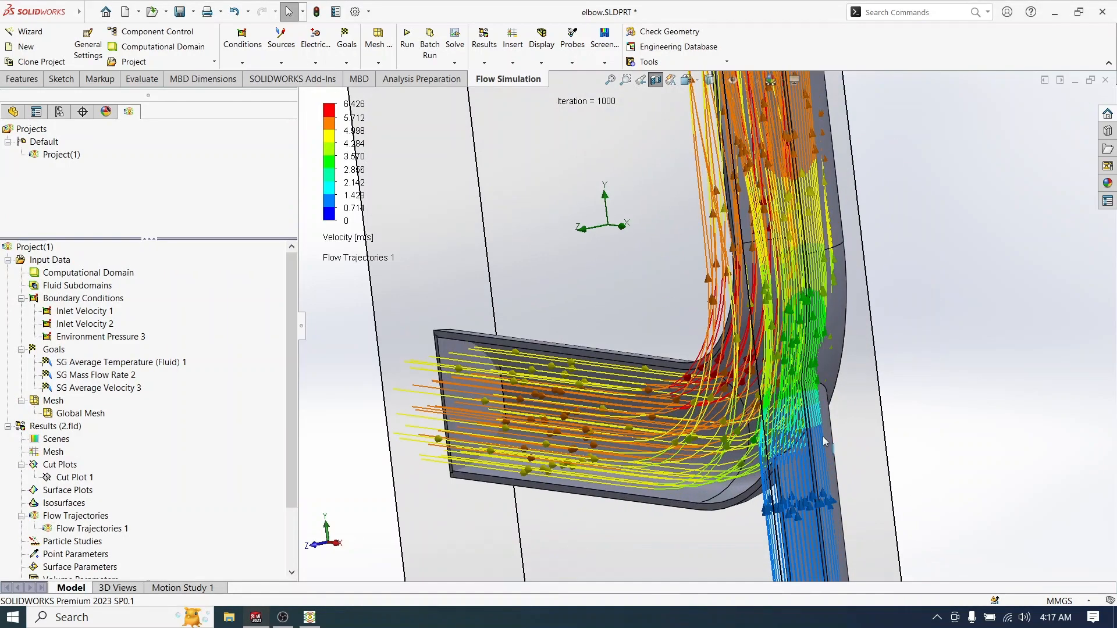
pyautogui.scroll(2, 875, 433)
pyautogui.rightClick(61, 528)
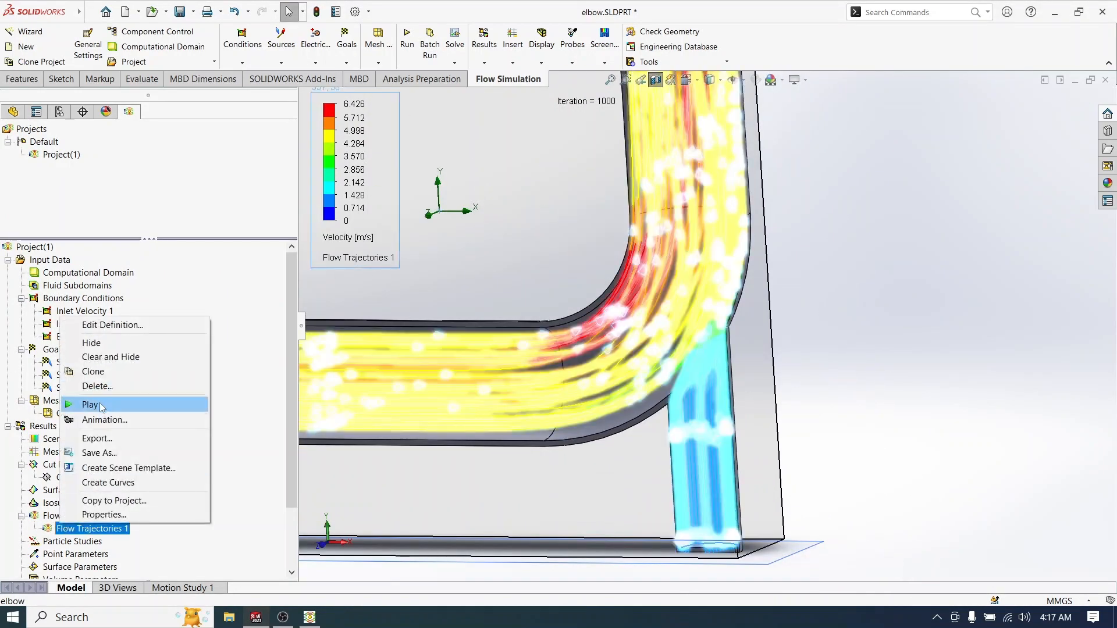
pyautogui.click(93, 404)
pyautogui.moveTo(801, 358)
pyautogui.mouseDown(button='middle')
pyautogui.moveTo(800, 274)
pyautogui.moveTo(818, 374)
pyautogui.moveTo(761, 391)
pyautogui.moveTo(798, 343)
pyautogui.mouseUp(button='middle')
pyautogui.scroll(5, 818, 375)
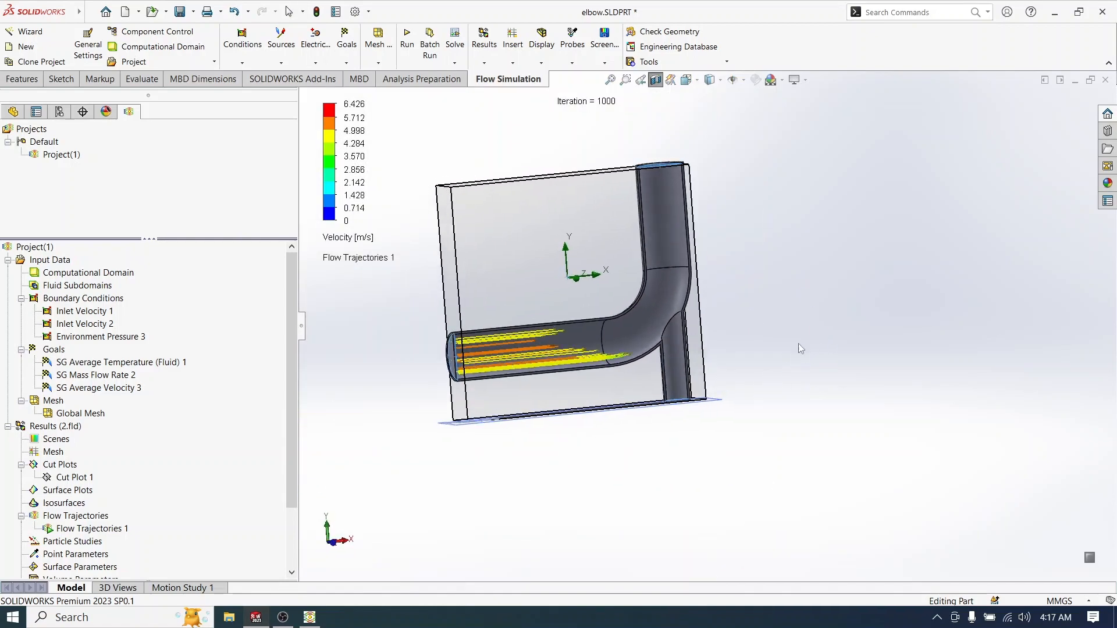
pyautogui.scroll(-3, 662, 279)
pyautogui.scroll(3, 661, 337)
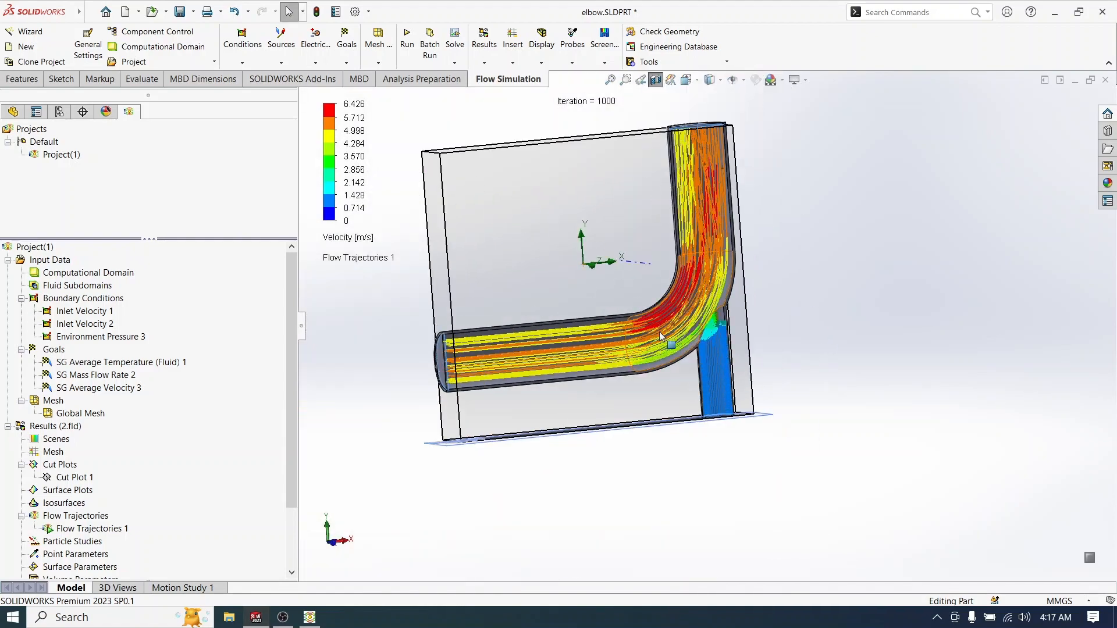
pyautogui.rightClick(88, 528)
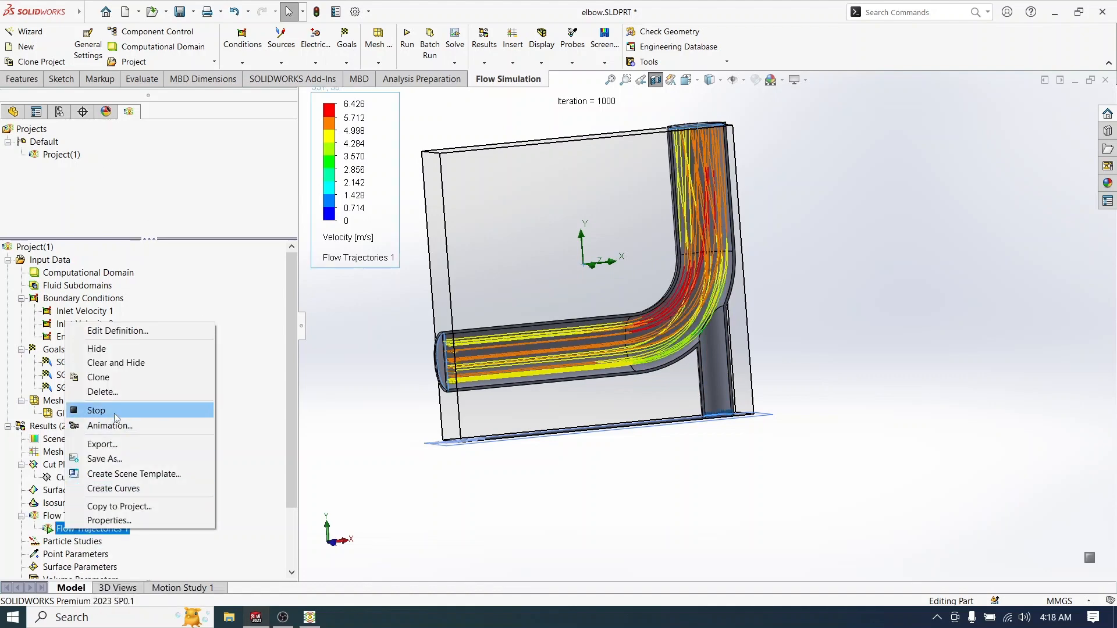
pyautogui.click(101, 410)
# Step: Edit the flow trajectories to appear as Spheres coloured by Temperature (Fluid)
pyautogui.click(115, 333)
pyautogui.click(143, 452)
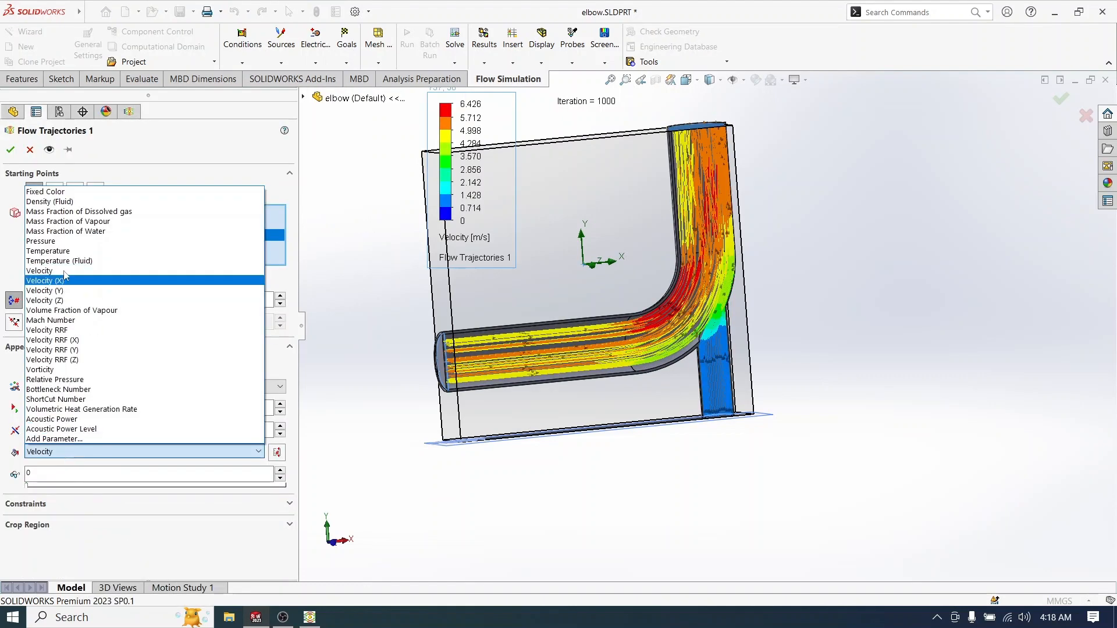
pyautogui.click(117, 254)
pyautogui.click(140, 387)
pyautogui.click(53, 435)
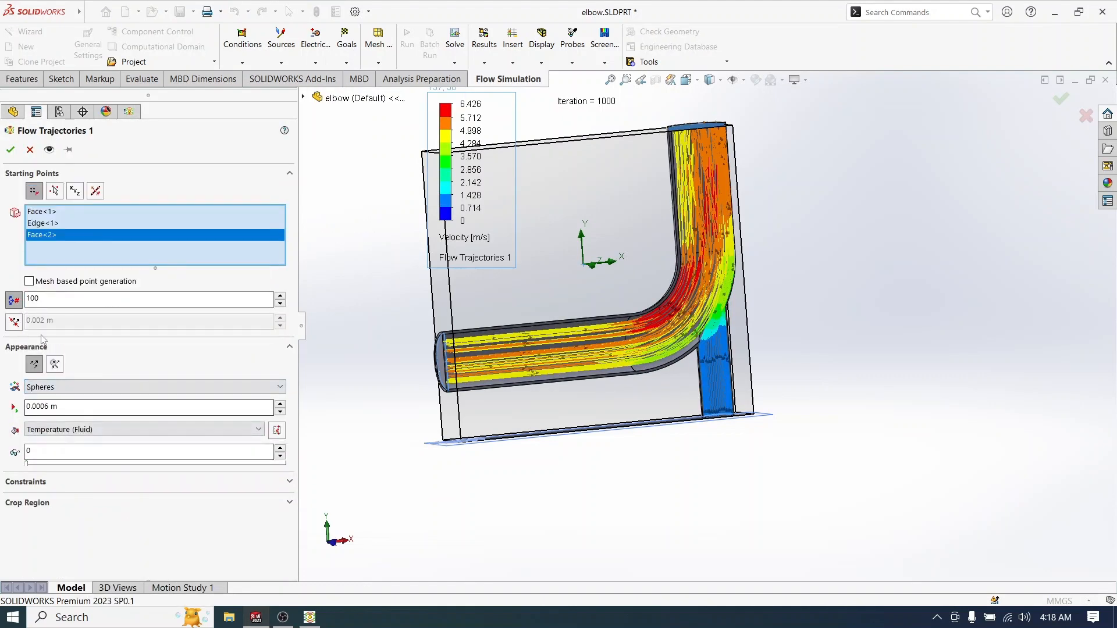
pyautogui.click(11, 150)
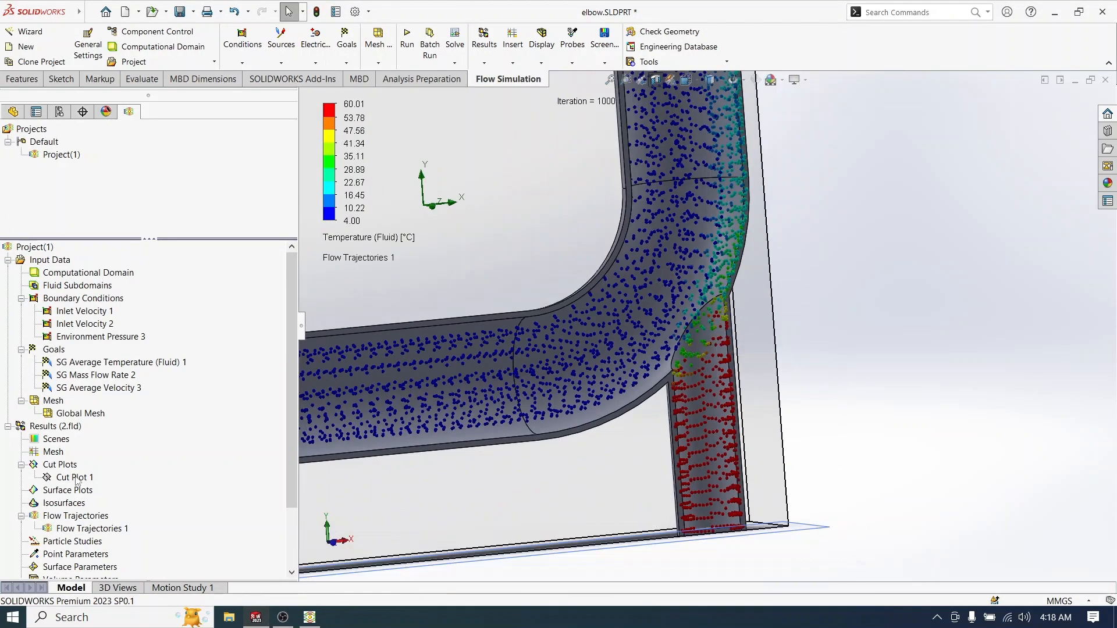
# Step: Play the temperature-coloured trajectories animation, examine the mixing near the branch junction, and stop it
pyautogui.rightClick(76, 477)
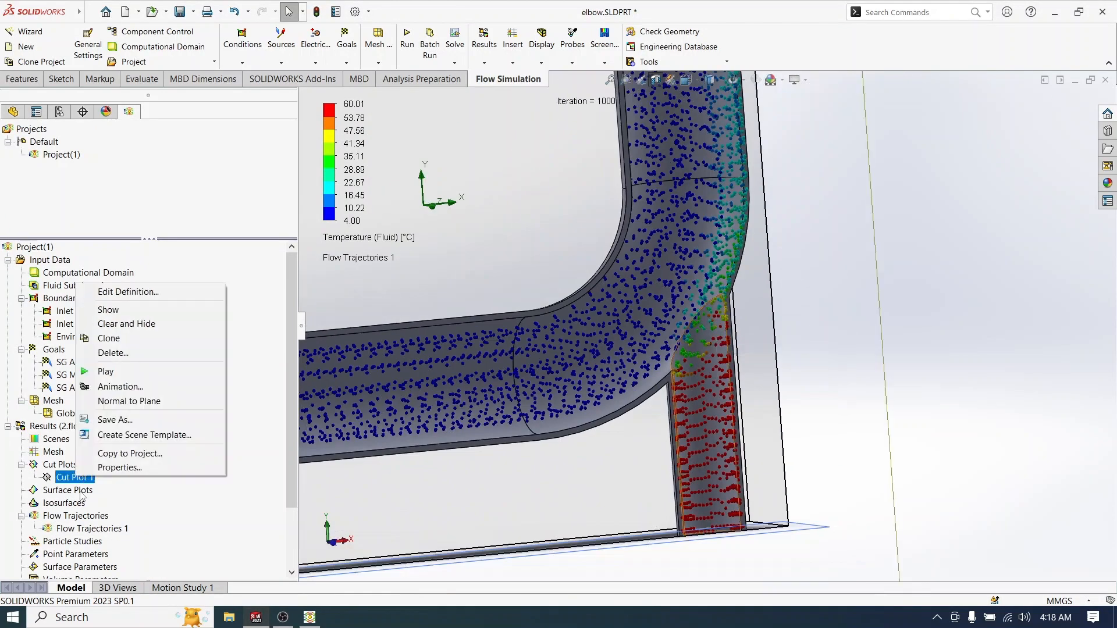
pyautogui.rightClick(61, 530)
pyautogui.click(82, 417)
pyautogui.moveTo(815, 438); pyautogui.dragTo(802, 421, button='middle')
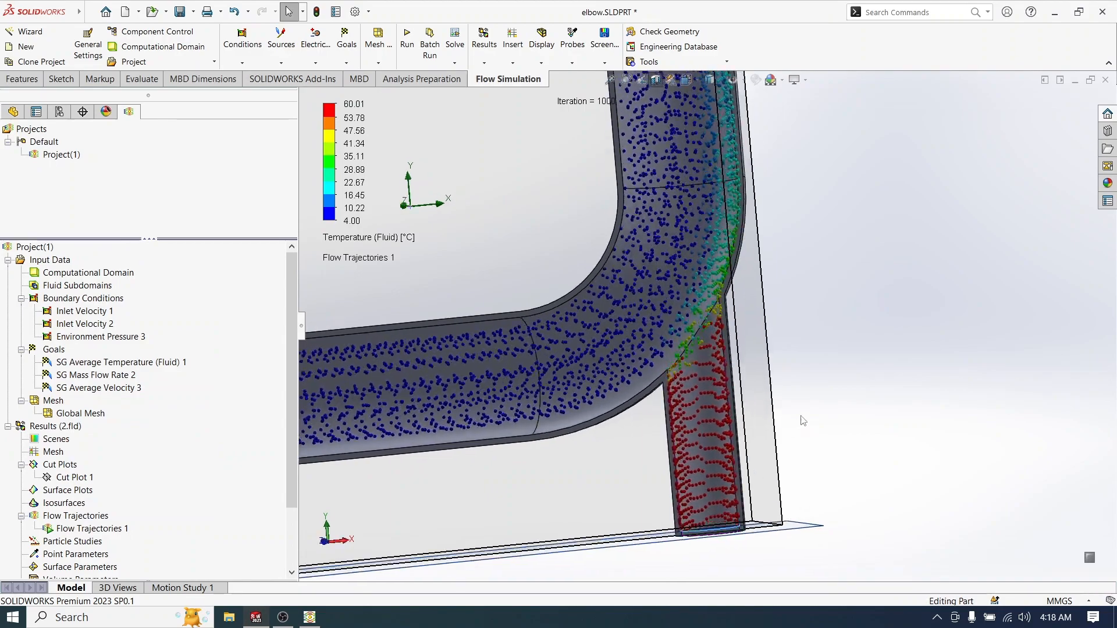
pyautogui.scroll(2, 750, 314)
pyautogui.scroll(-5, 661, 460)
pyautogui.scroll(8, 662, 460)
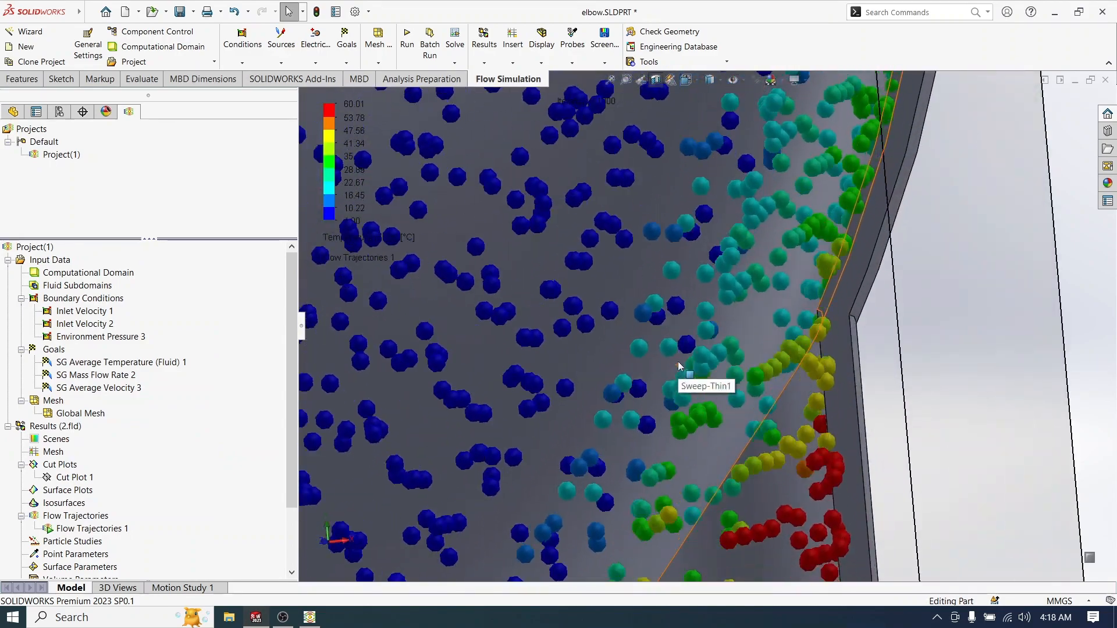
pyautogui.scroll(-6, 678, 364)
pyautogui.scroll(4, 601, 317)
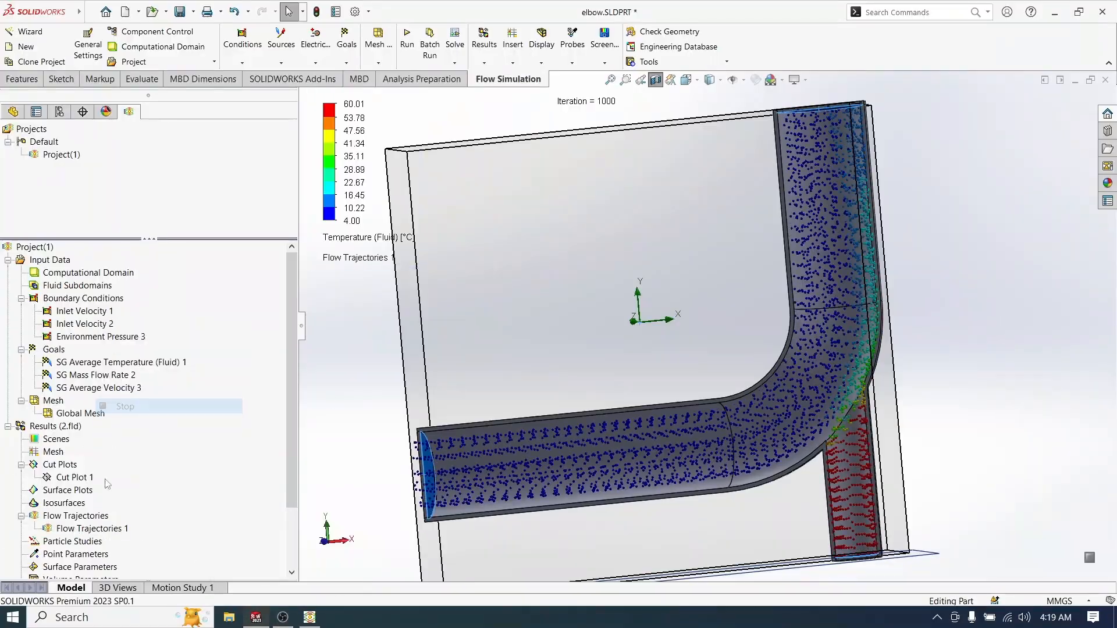
# Step: Create a goal plot of all goals against Iterations, show its summary table to review the averaged values, and accept it
pyautogui.scroll(-2, 82, 534)
pyautogui.doubleClick(82, 532)
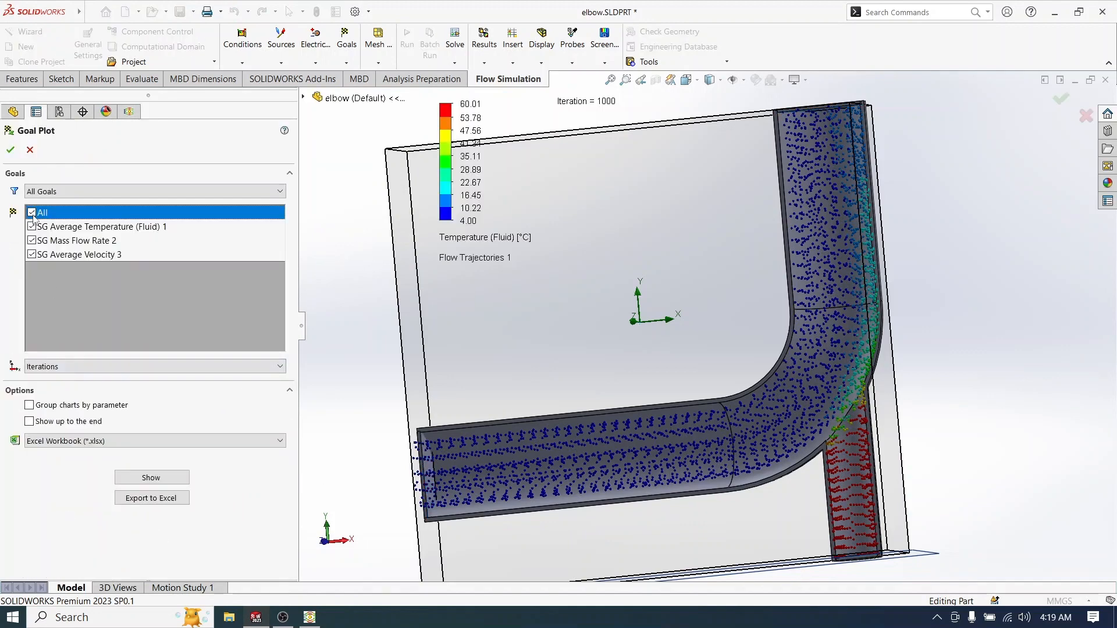
pyautogui.click(152, 478)
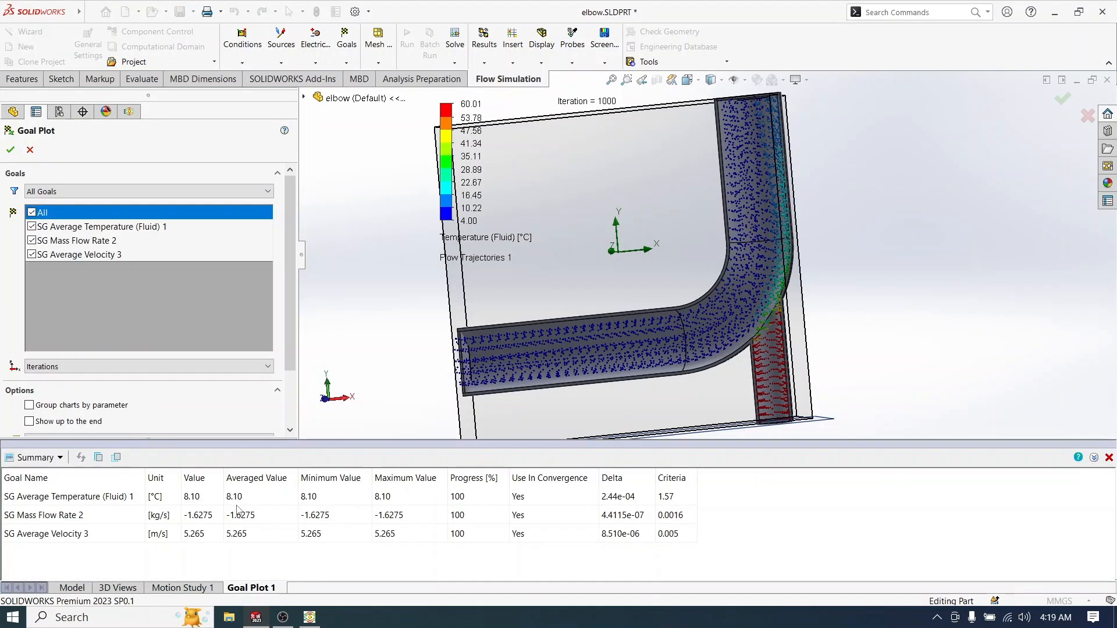
pyautogui.moveTo(236, 504); pyautogui.dragTo(257, 545)
pyautogui.click(257, 520)
pyautogui.click(1063, 99)
pyautogui.moveTo(843, 386); pyautogui.dragTo(523, 408, button='middle')
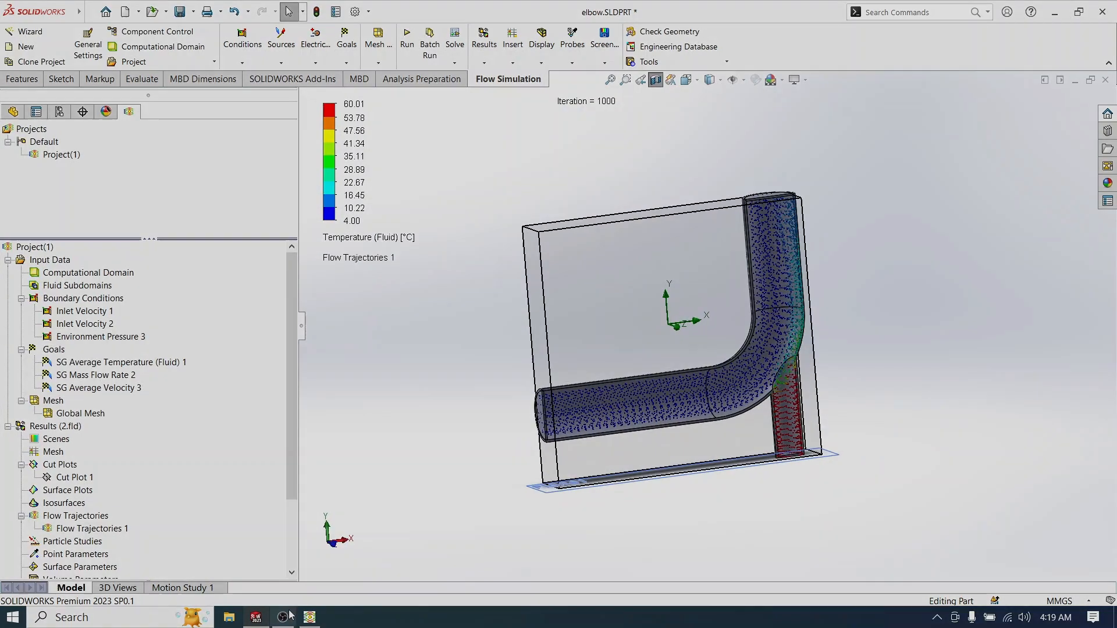